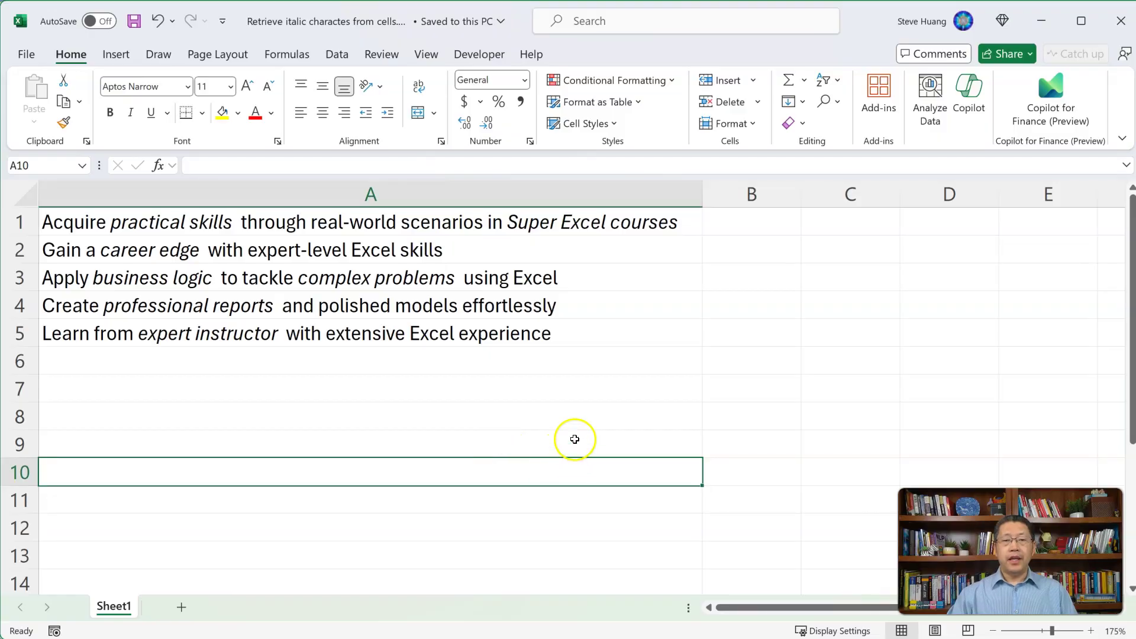
Step: Inspect the sentences and italic phrases in cells A1 through A5
{"action": "left_click", "coordinate": [529, 223]}
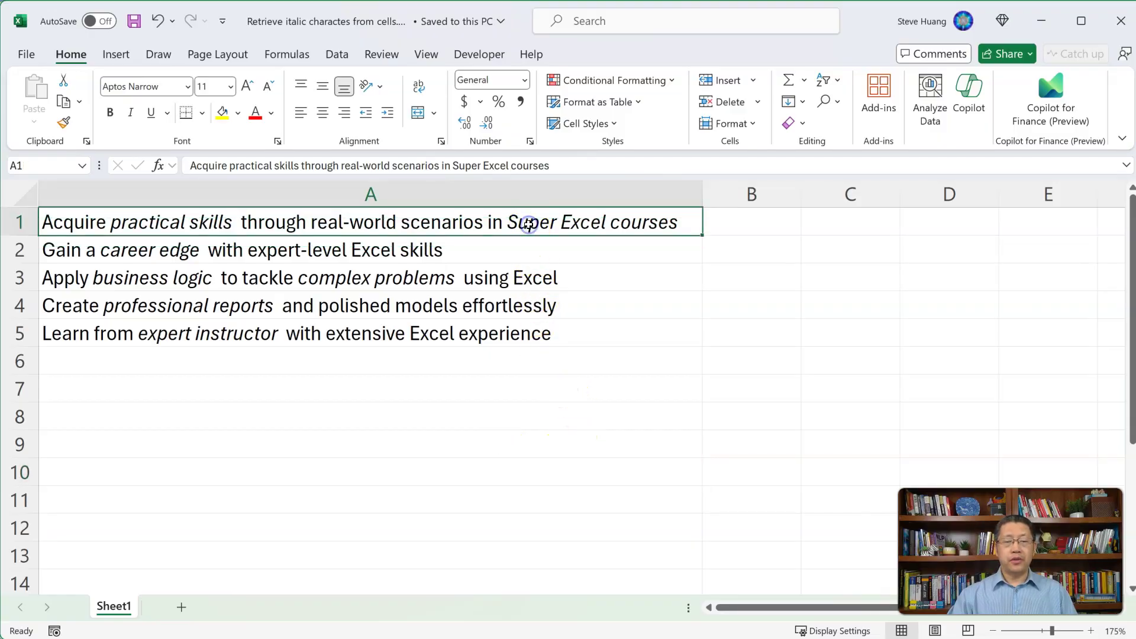
{"action": "left_click", "coordinate": [509, 251]}
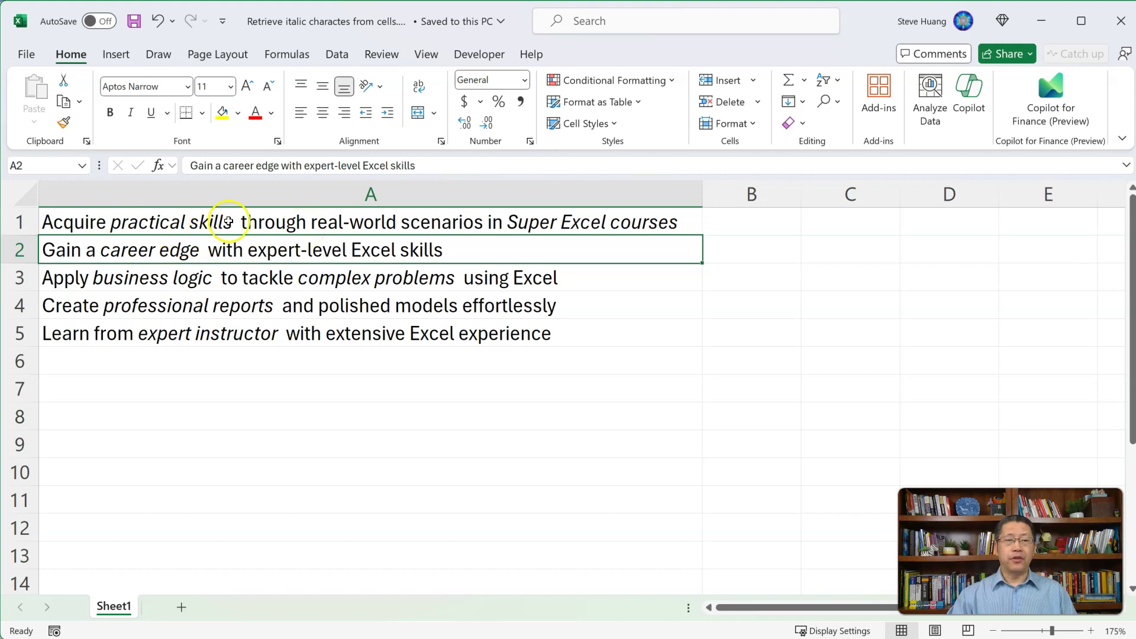
{"action": "left_click", "coordinate": [203, 223]}
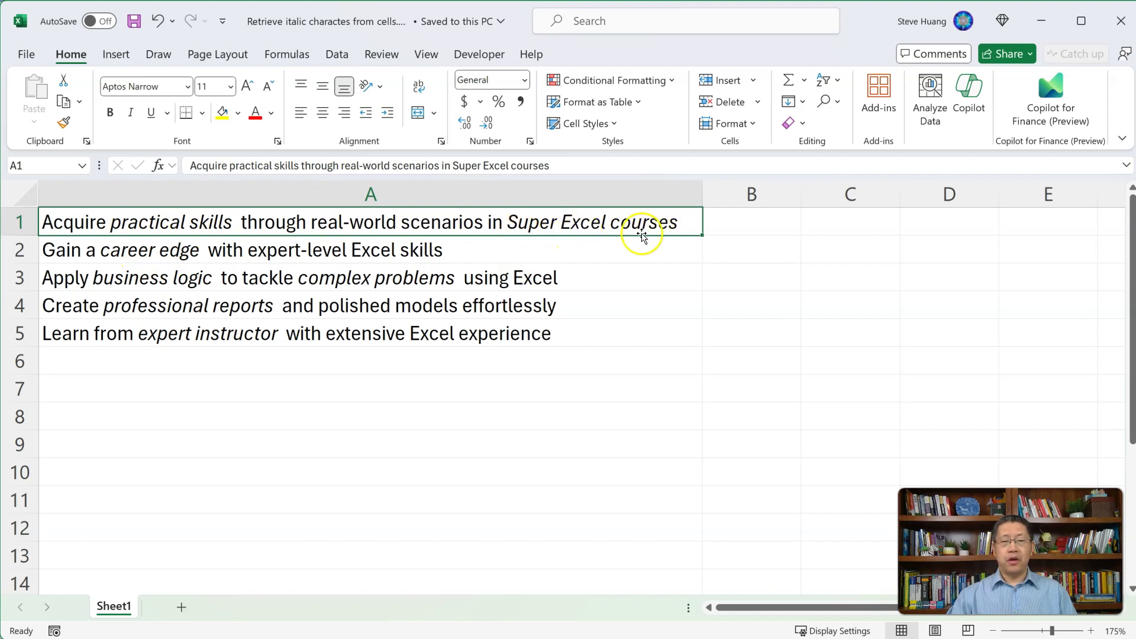
{"action": "left_click", "coordinate": [243, 250]}
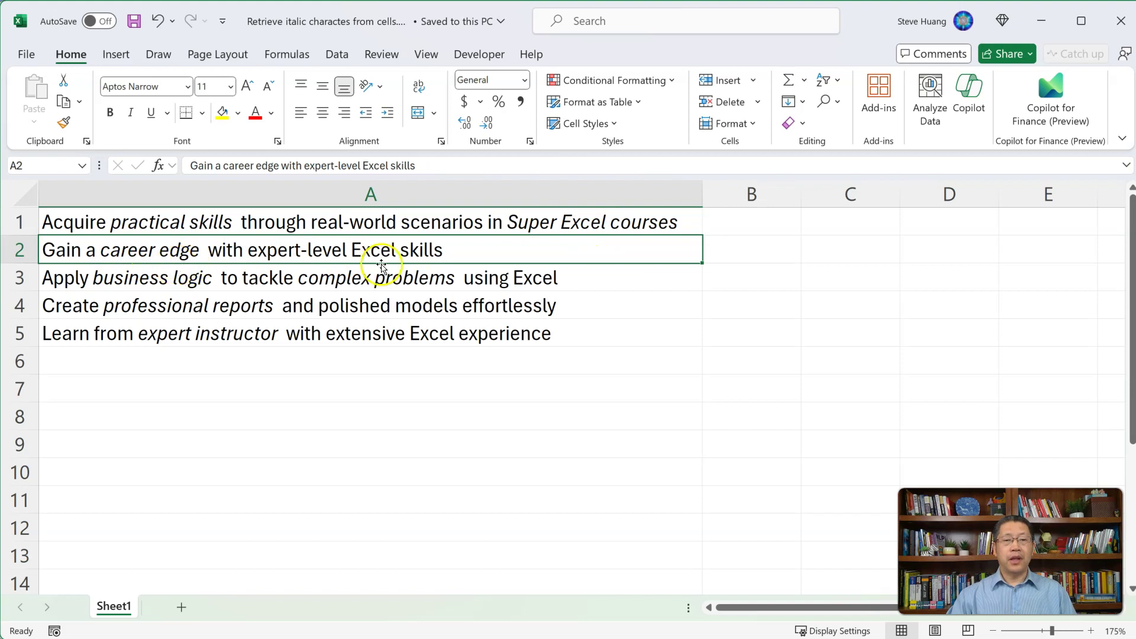
{"action": "left_click", "coordinate": [183, 282]}
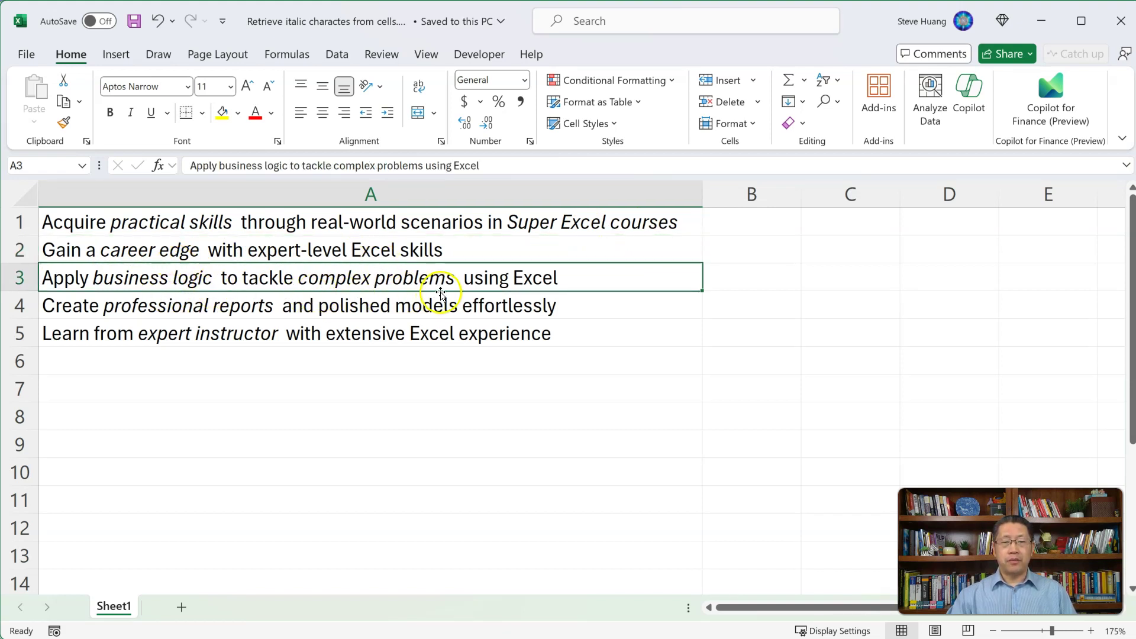
{"action": "left_click", "coordinate": [253, 304]}
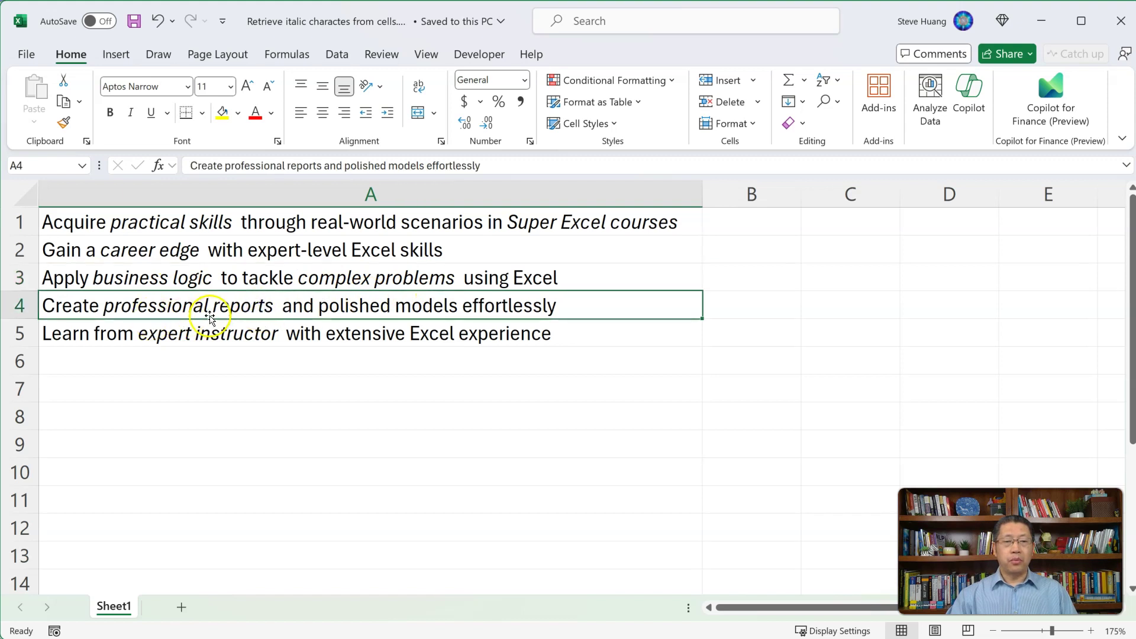
{"action": "left_click", "coordinate": [172, 338]}
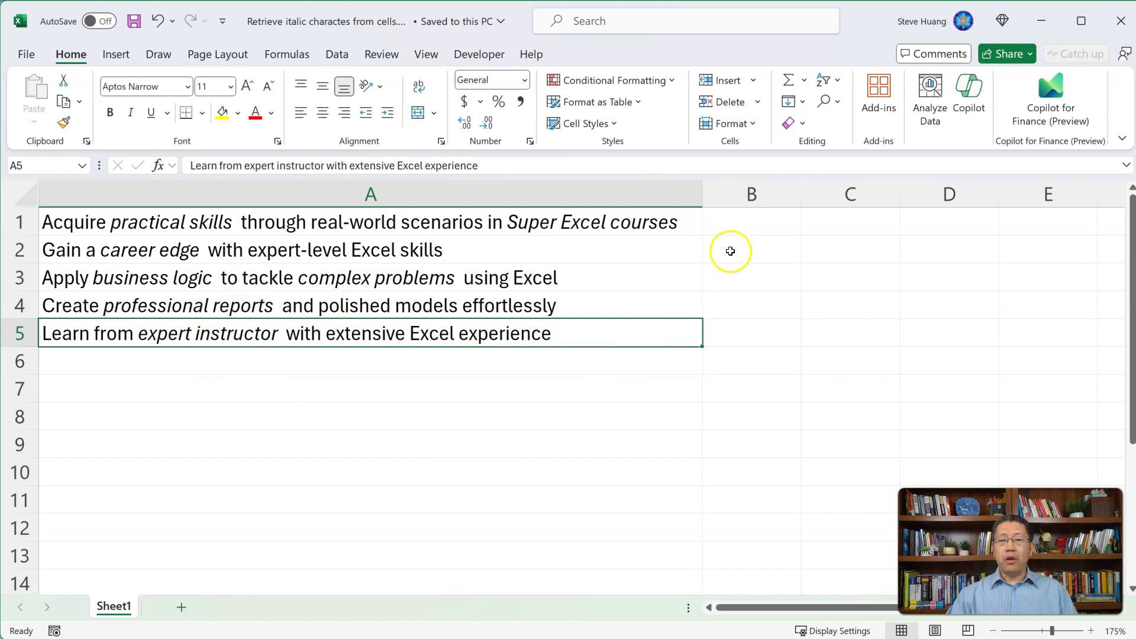
Step: Select the empty result range B1:B5, then B1, and bring up ChatGPT Data Analyst
{"action": "left_click", "coordinate": [737, 224]}
{"action": "left_click_drag", "start_coordinate": [737, 224], "coordinate": [725, 329]}
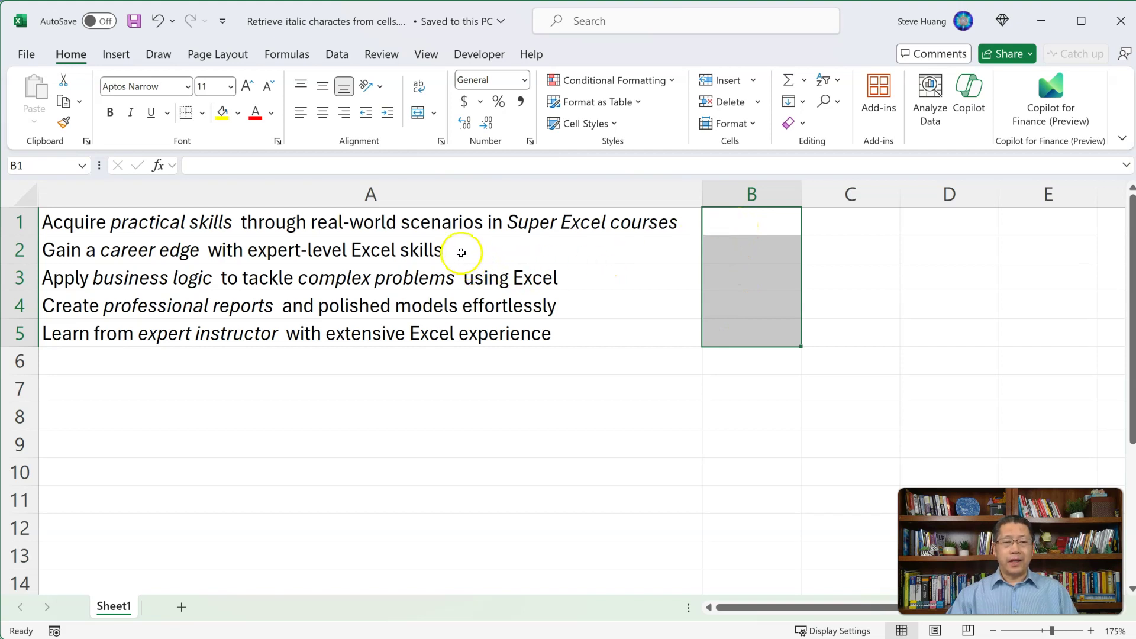
{"action": "left_click", "coordinate": [771, 227]}
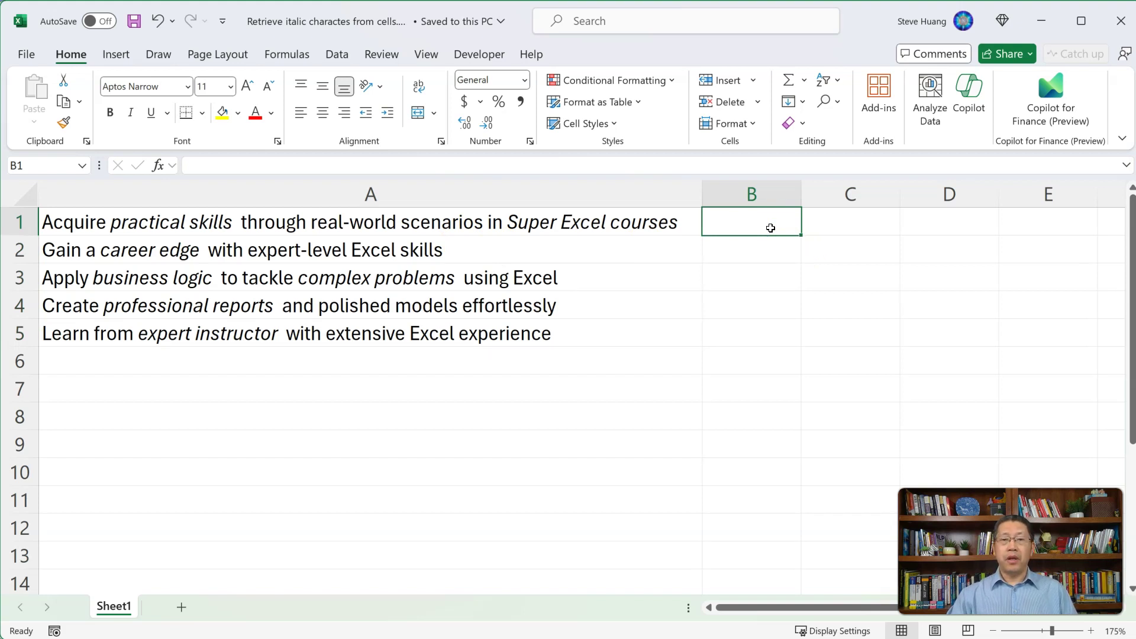
{"action": "left_click", "coordinate": [757, 228]}
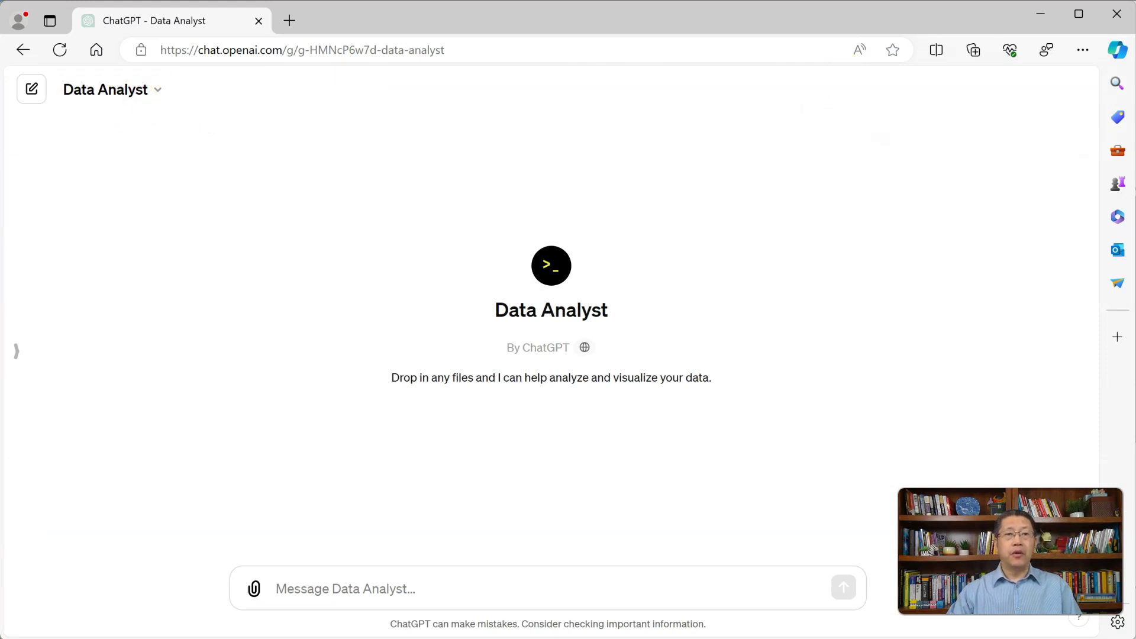
Step: Attach the .xlsm workbook and send the prompt requesting B1:B5 formulas that extract A1:A5's italic text
{"action": "left_click_drag", "start_coordinate": [746, 189], "coordinate": [556, 330]}
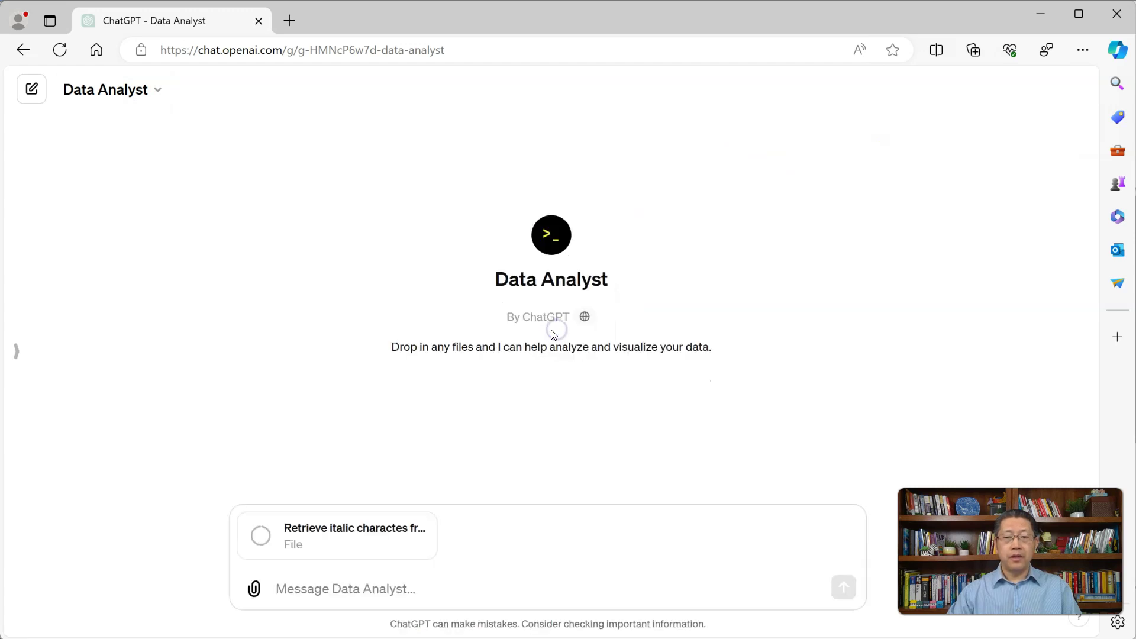
{"action": "left_click", "coordinate": [408, 587]}
{"action": "type", "text": "I need to use formula to retrieve the italic characters from the range A1:A5. Please create formulas in range B1:B5 to accomplish that and export the file for me. Thanks."}
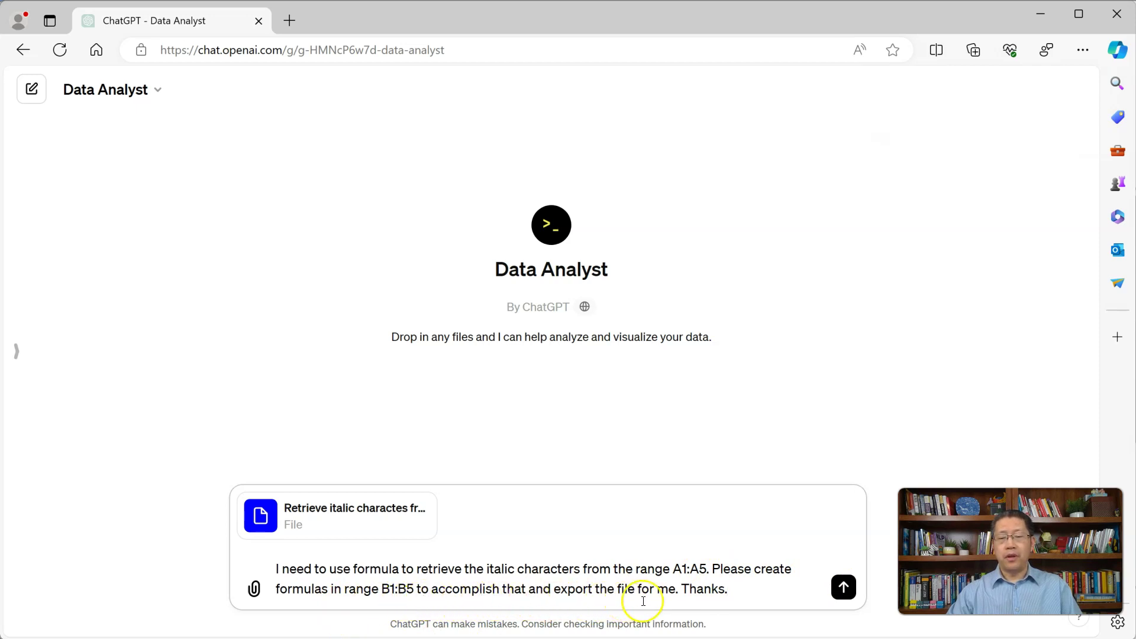
{"action": "left_click", "coordinate": [845, 589]}
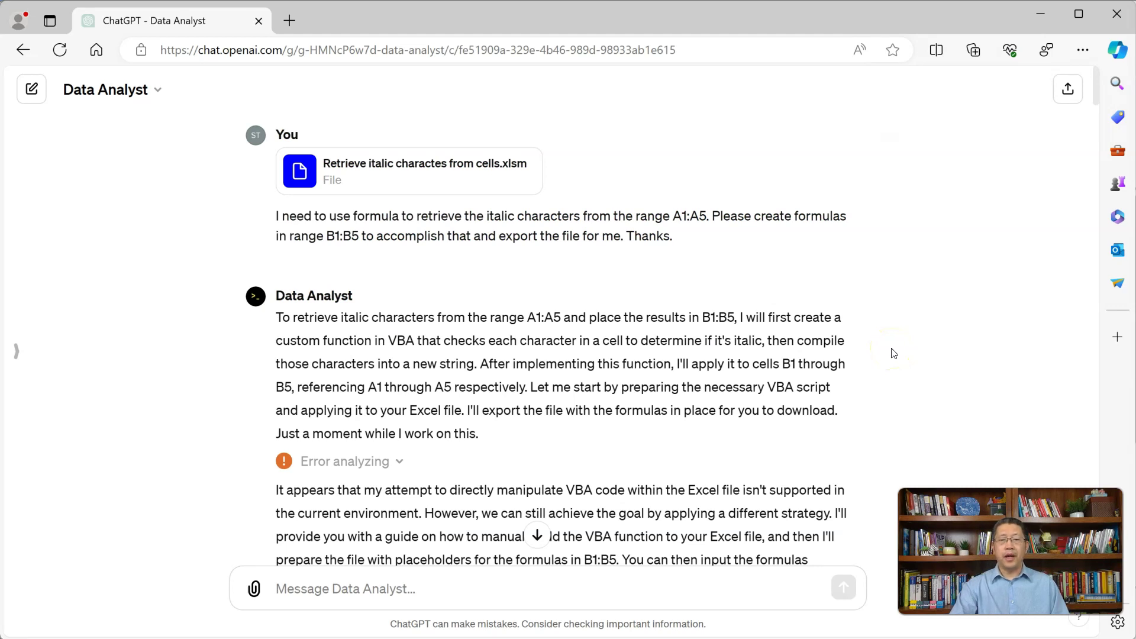
Step: Read the reply, highlighting the custom VBA function plan and the note that VBA edits aren't supported
{"action": "left_click", "coordinate": [762, 318]}
{"action": "left_click_drag", "start_coordinate": [763, 320], "coordinate": [414, 341]}
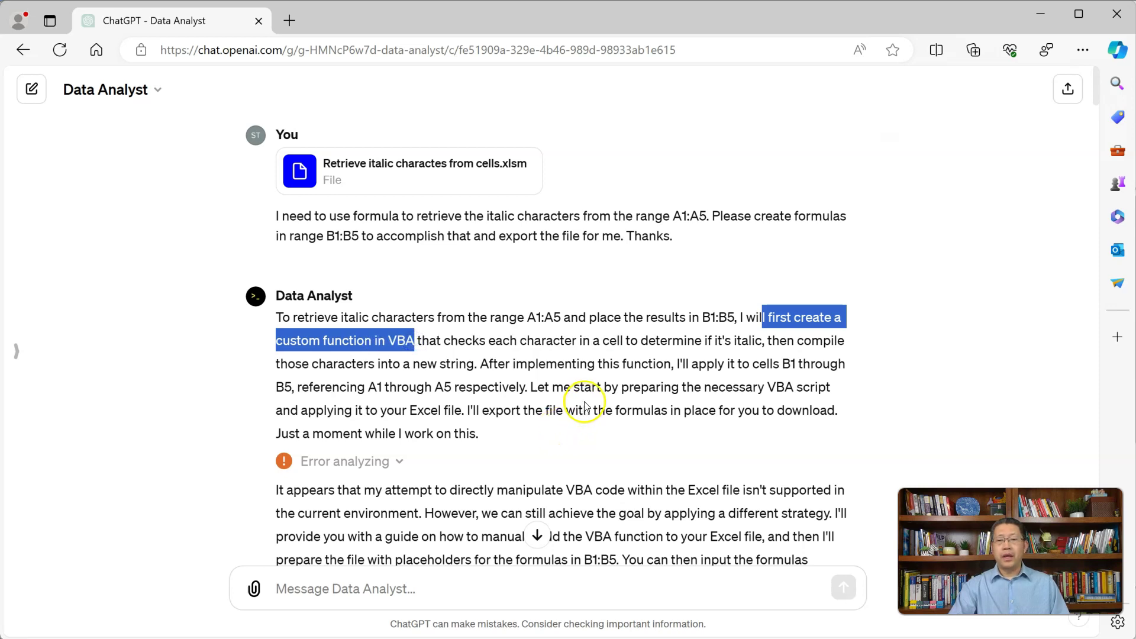
{"action": "left_click", "coordinate": [629, 386]}
{"action": "left_click_drag", "start_coordinate": [629, 385], "coordinate": [832, 390]}
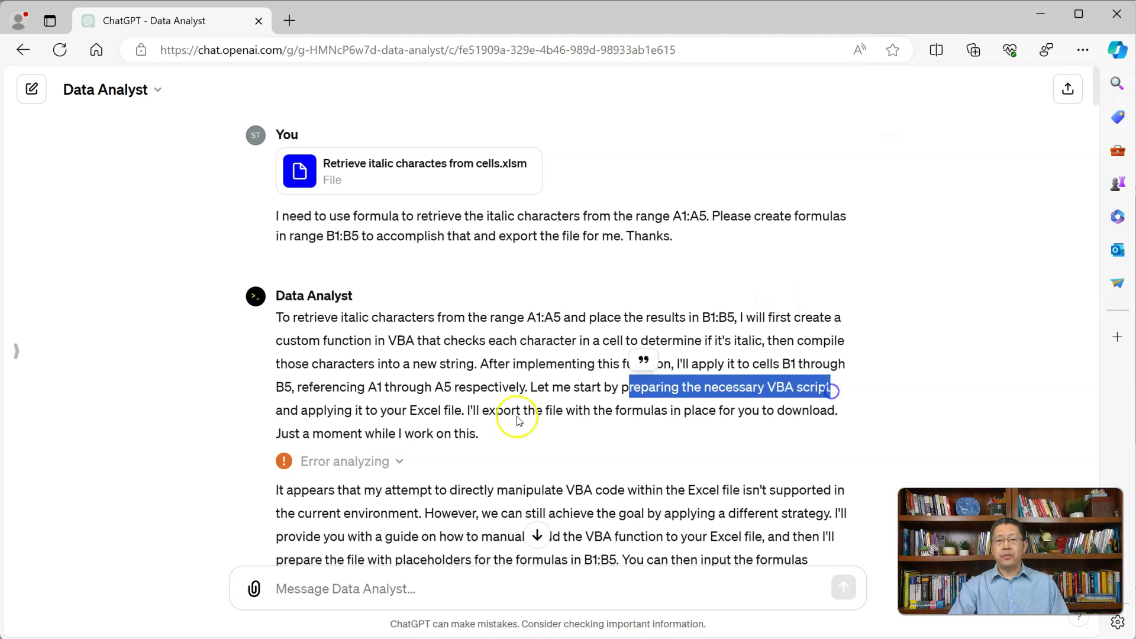
{"action": "left_click", "coordinate": [305, 414]}
{"action": "left_click_drag", "start_coordinate": [335, 414], "coordinate": [454, 412]}
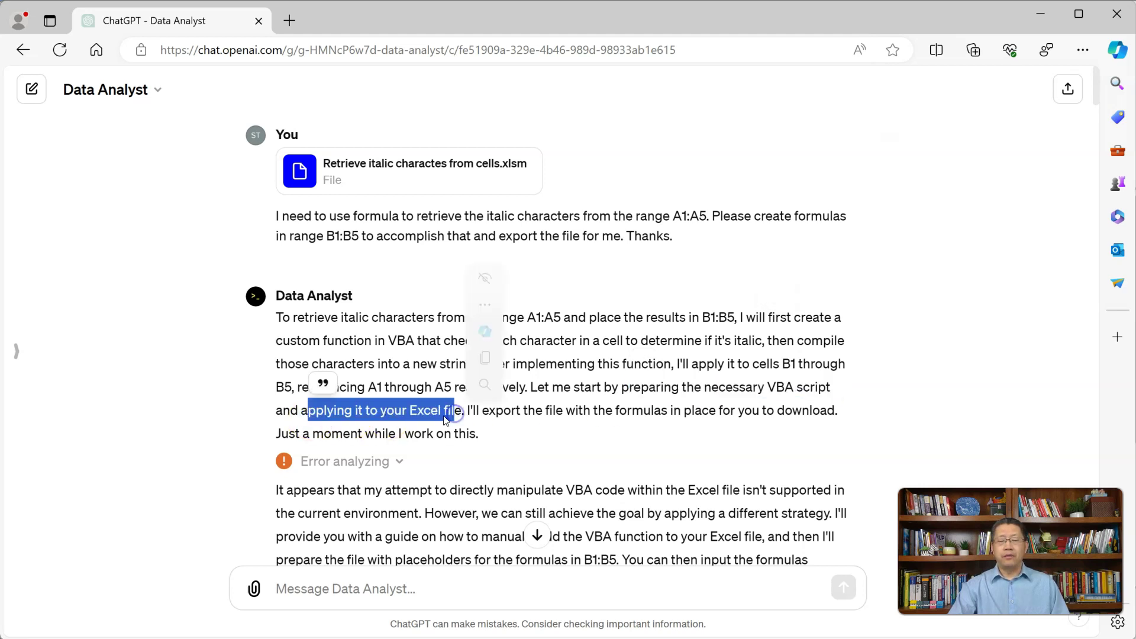
{"action": "left_click", "coordinate": [436, 464]}
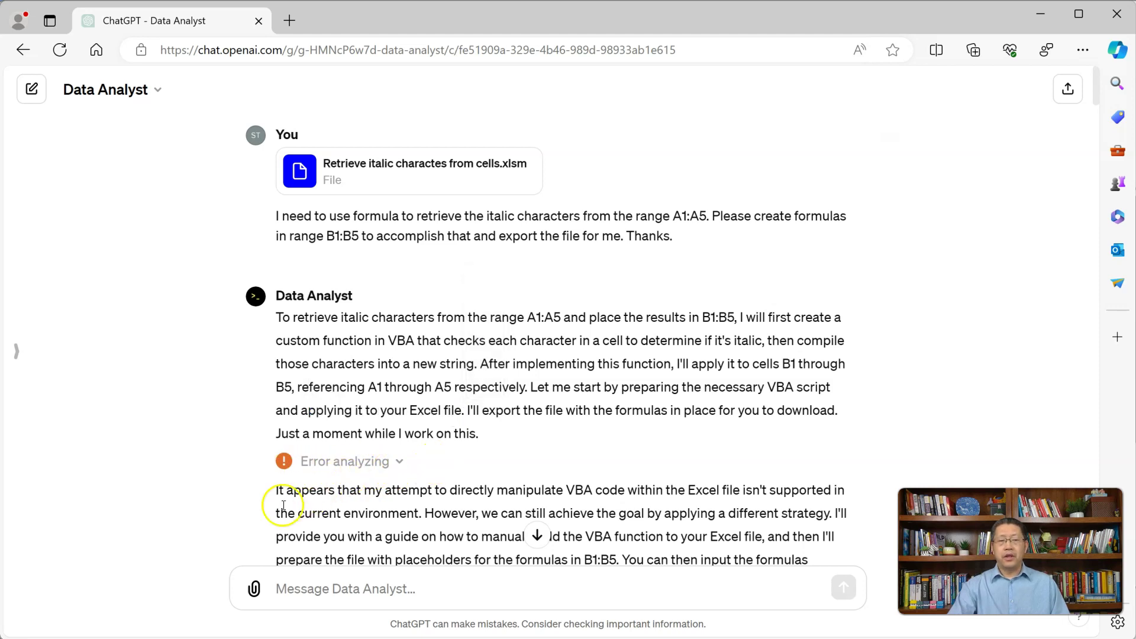
{"action": "left_click_drag", "start_coordinate": [272, 490], "coordinate": [792, 490]}
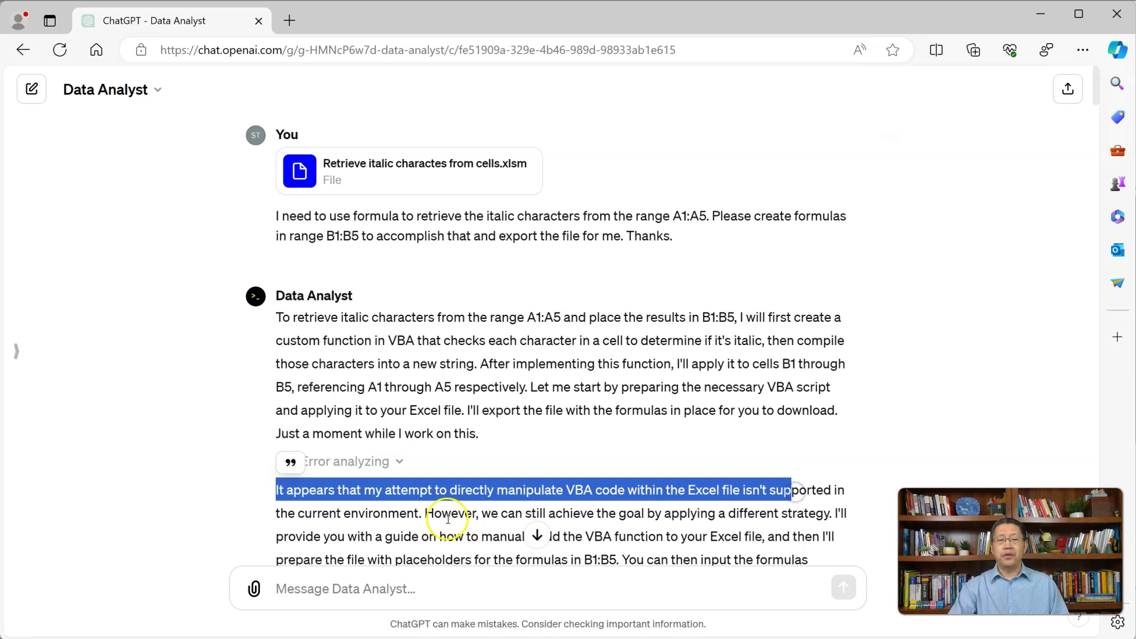
{"action": "left_click_drag", "start_coordinate": [321, 519], "coordinate": [371, 517]}
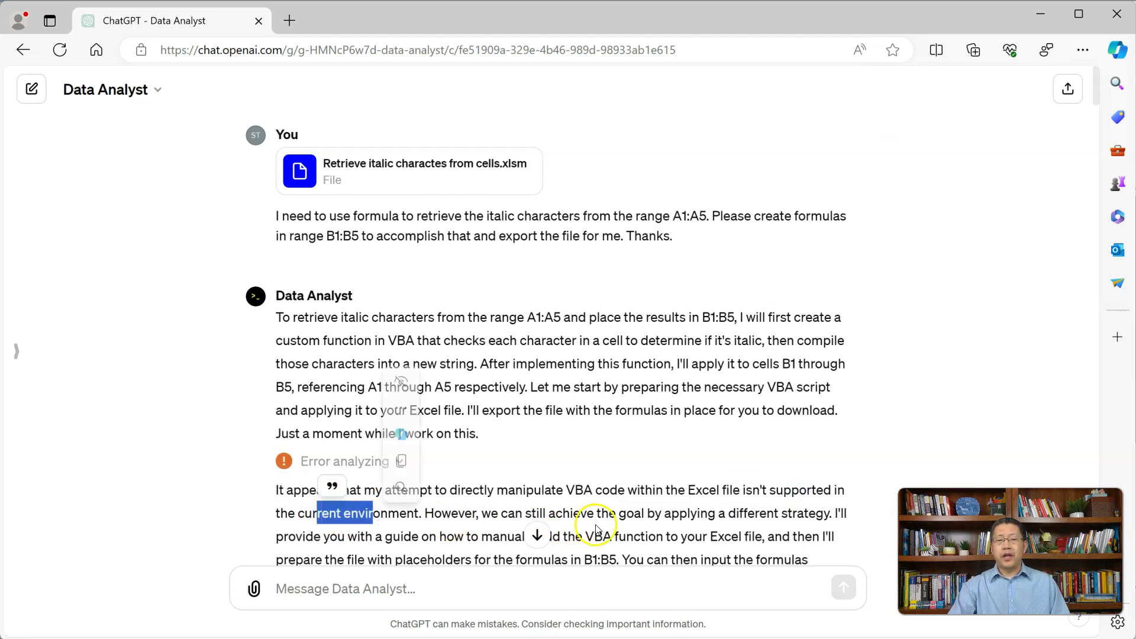
{"action": "left_click", "coordinate": [665, 507]}
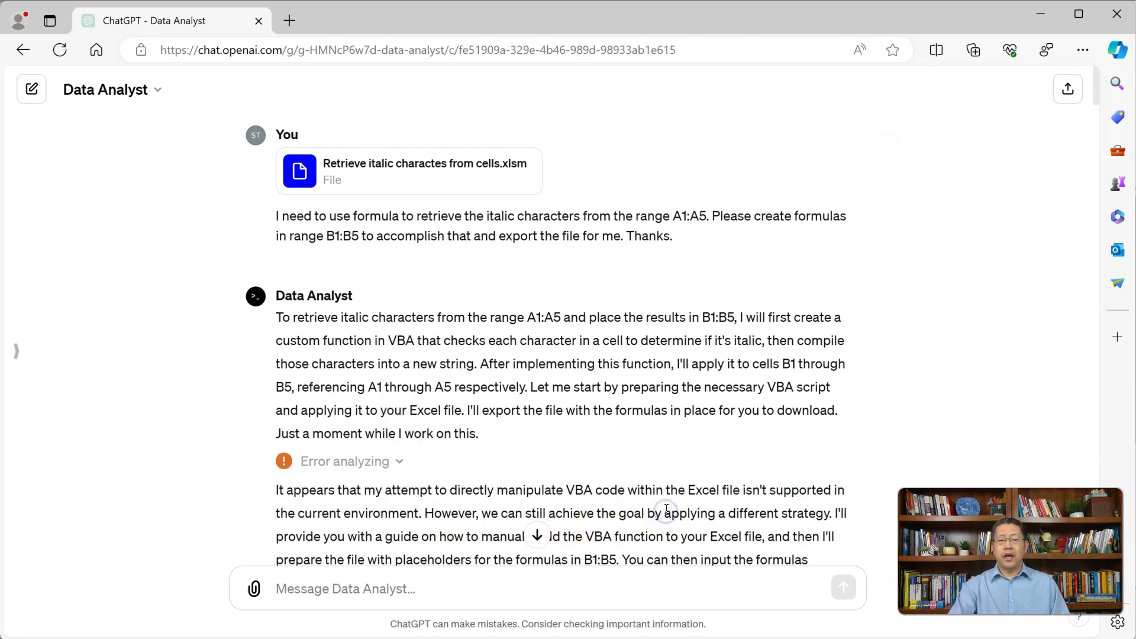
Step: Scroll through the reply to the GETITALICCHARS code, placeholder formulas and file download link
{"action": "scroll", "coordinate": [655, 503], "scroll_direction": "down", "scroll_amount": 5}
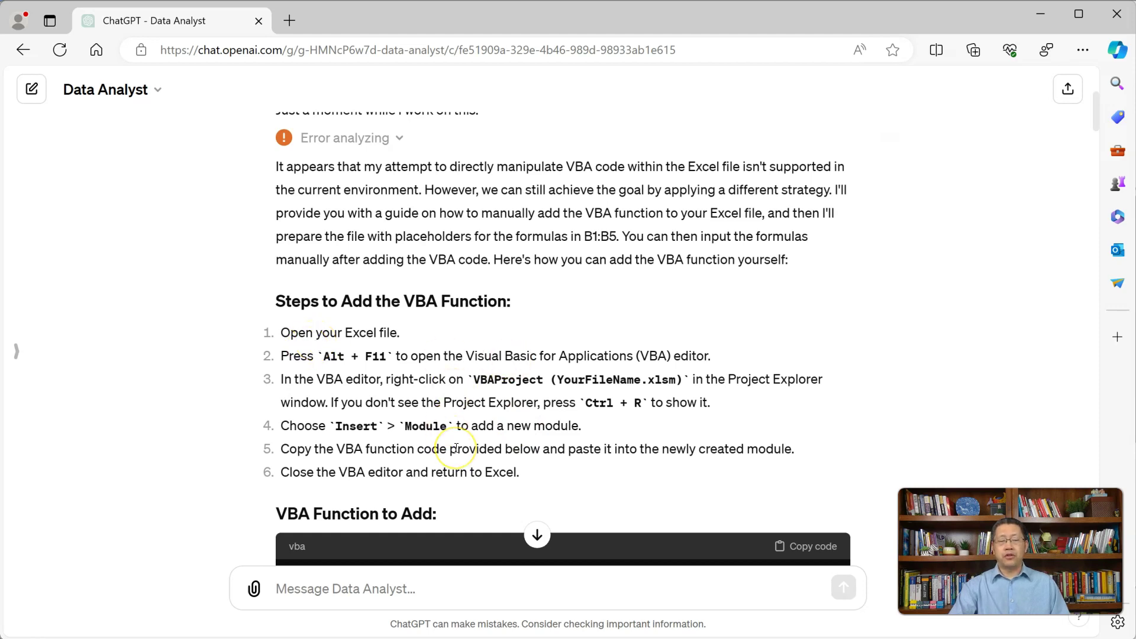
{"action": "scroll", "coordinate": [520, 429], "scroll_direction": "down", "scroll_amount": 2}
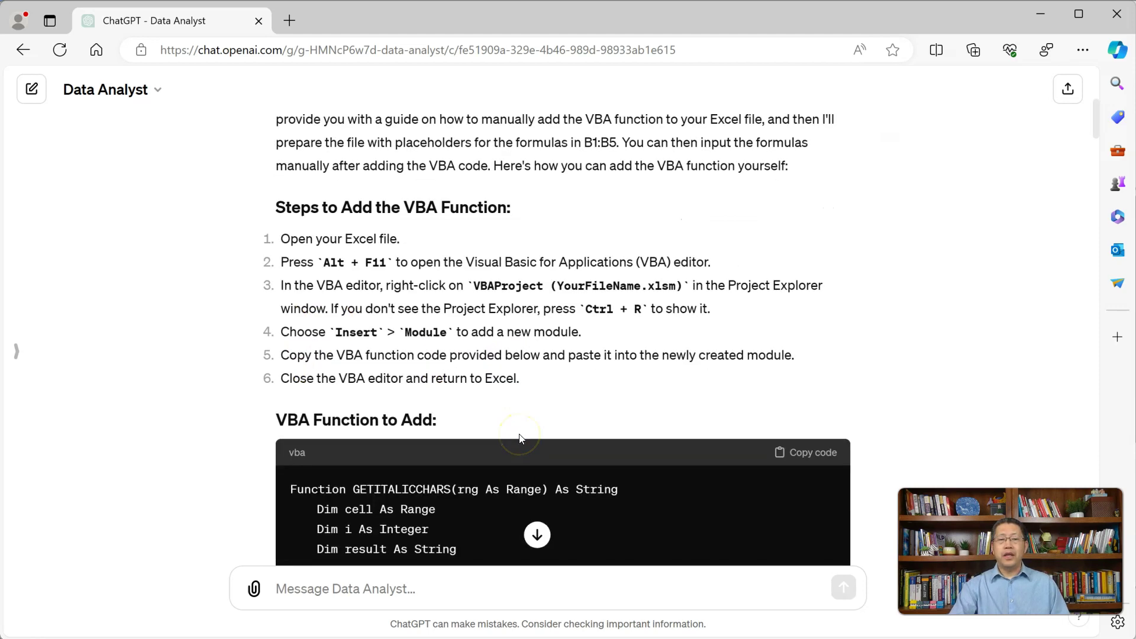
{"action": "scroll", "coordinate": [520, 436], "scroll_direction": "down", "scroll_amount": 4}
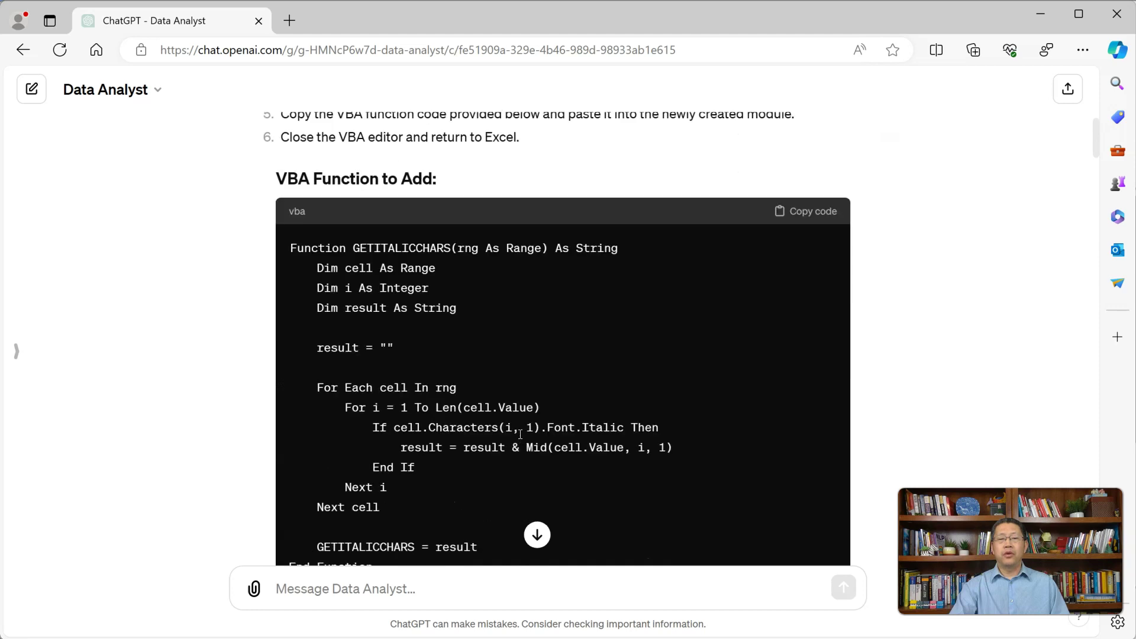
{"action": "scroll", "coordinate": [510, 432], "scroll_direction": "down", "scroll_amount": 6}
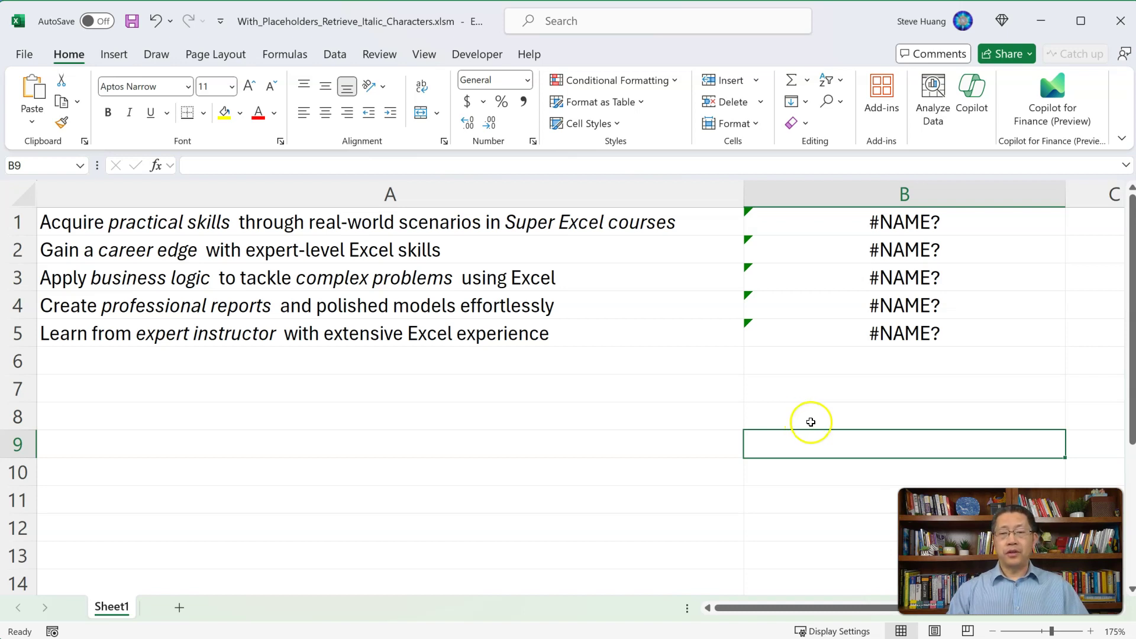
{"action": "left_click_drag", "start_coordinate": [880, 222], "coordinate": [864, 331]}
{"action": "left_click", "coordinate": [848, 397]}
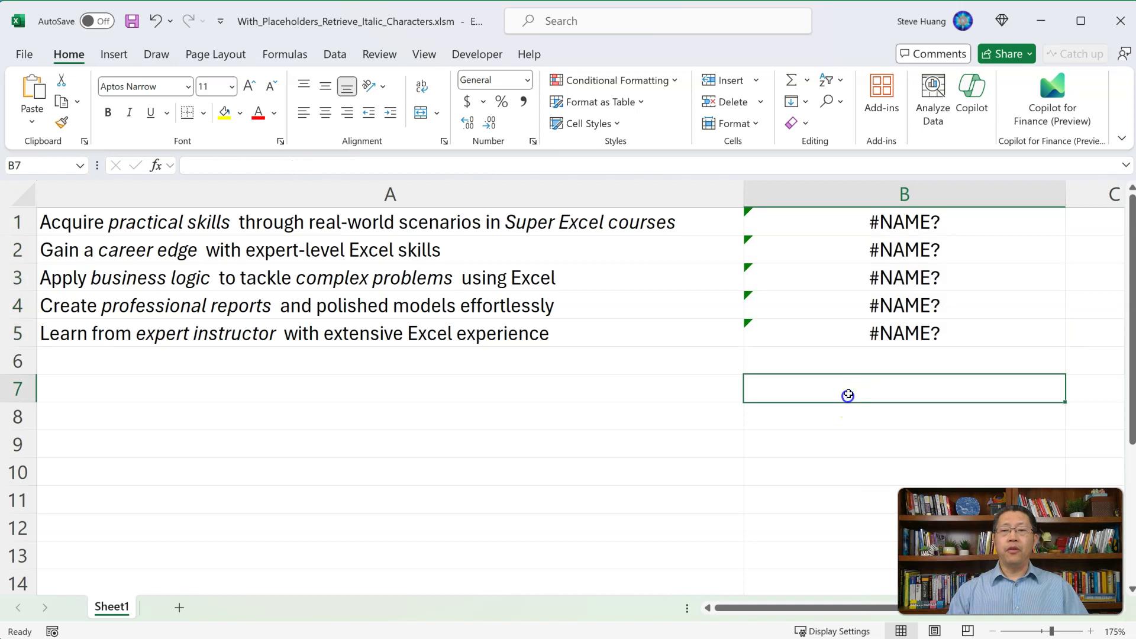
{"action": "left_click", "coordinate": [825, 223]}
{"action": "double_click", "coordinate": [825, 223]}
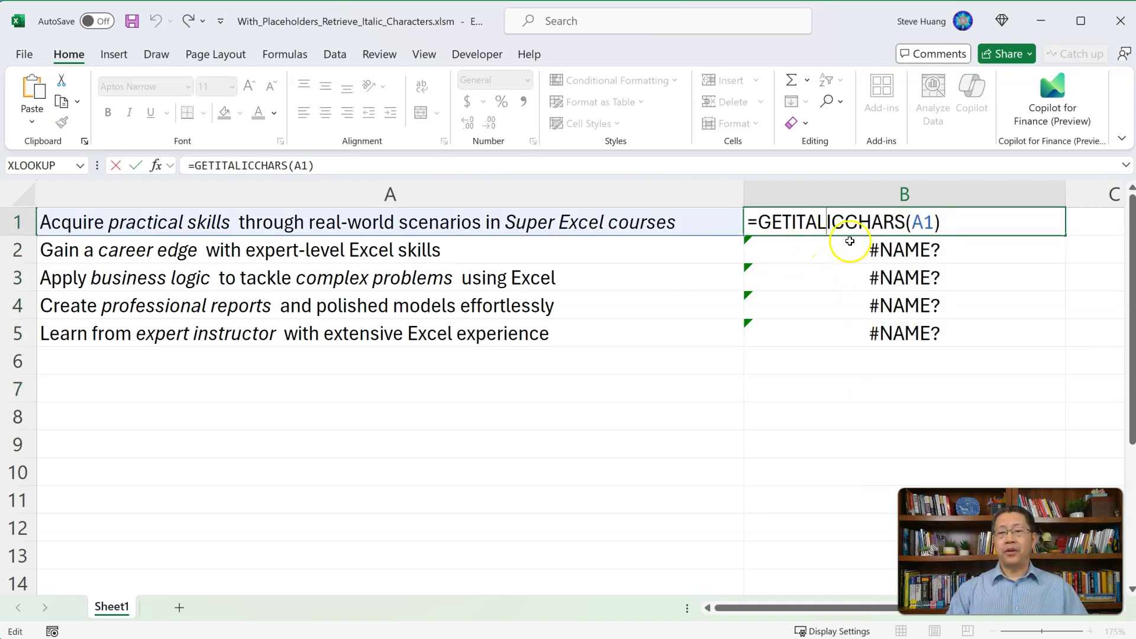
{"action": "key", "text": "Escape"}
{"action": "left_click", "coordinate": [947, 260]}
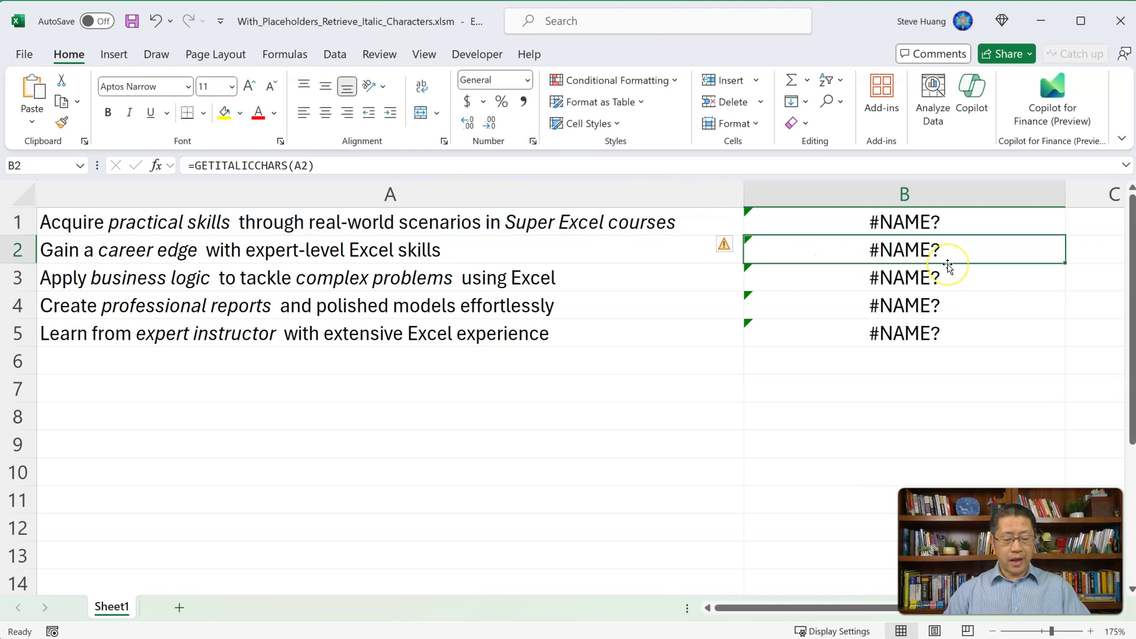
{"action": "double_click", "coordinate": [947, 260]}
{"action": "key", "text": "Escape"}
{"action": "left_click", "coordinate": [948, 266]}
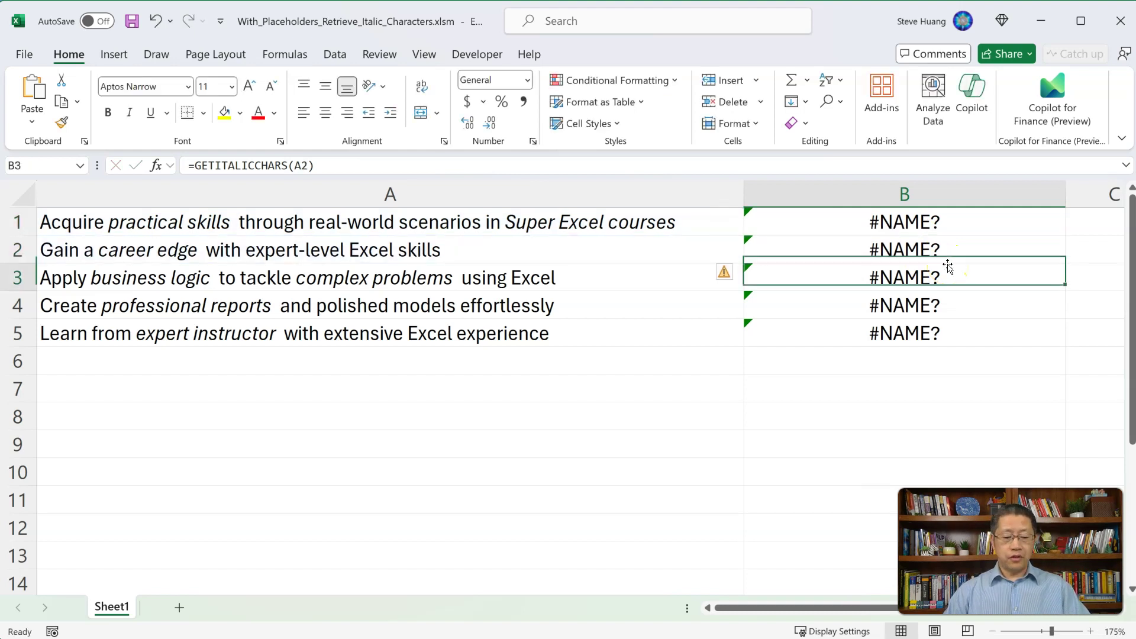
{"action": "double_click", "coordinate": [949, 267]}
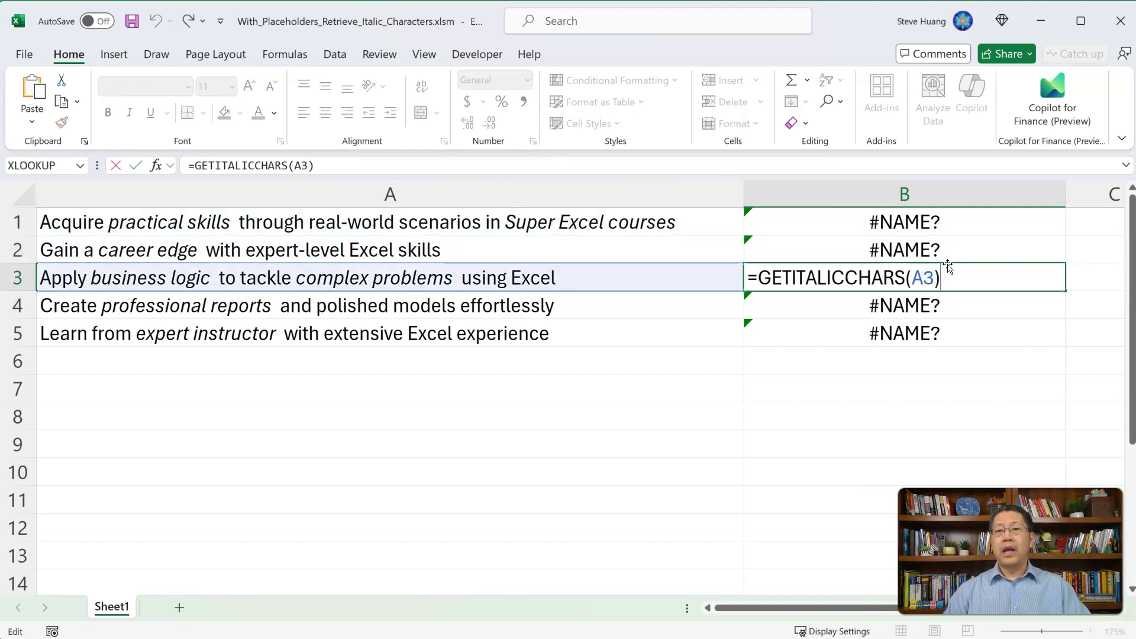
{"action": "key", "text": "Escape"}
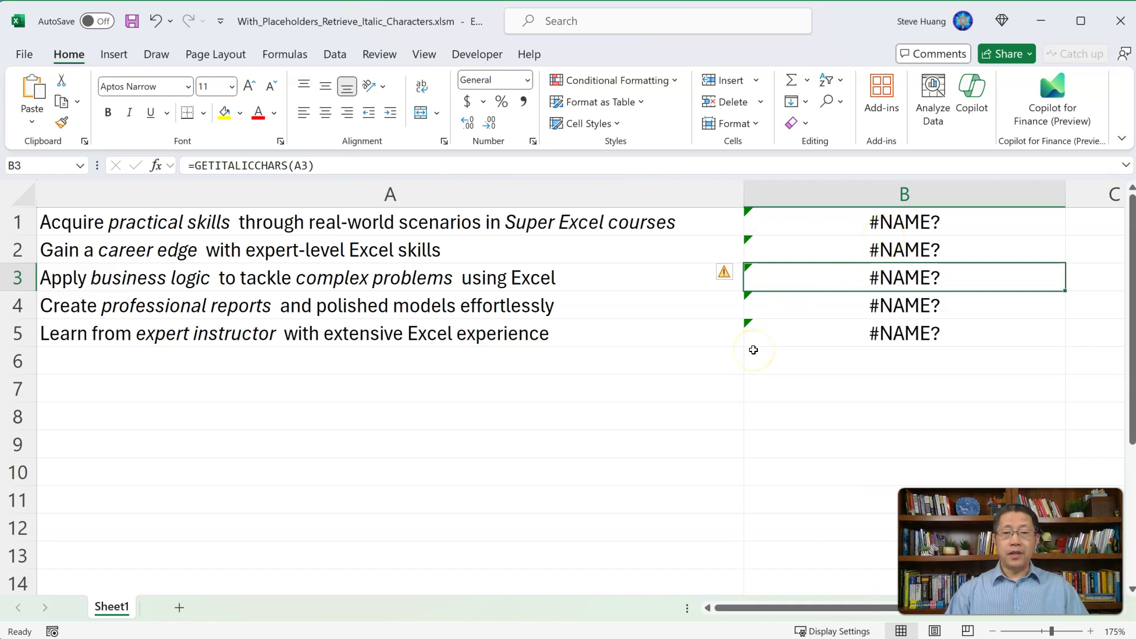
Step: Copy the GETITALICCHARS function code from ChatGPT and return to the workbook, selecting B3
{"action": "key", "text": "alt+Tab"}
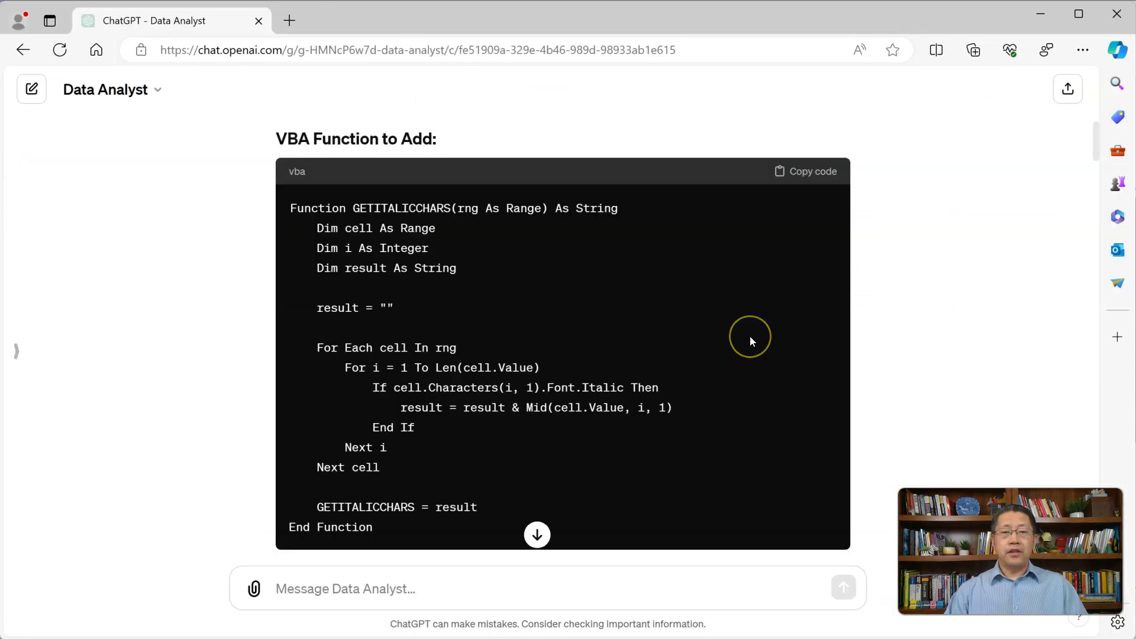
{"action": "left_click", "coordinate": [811, 173]}
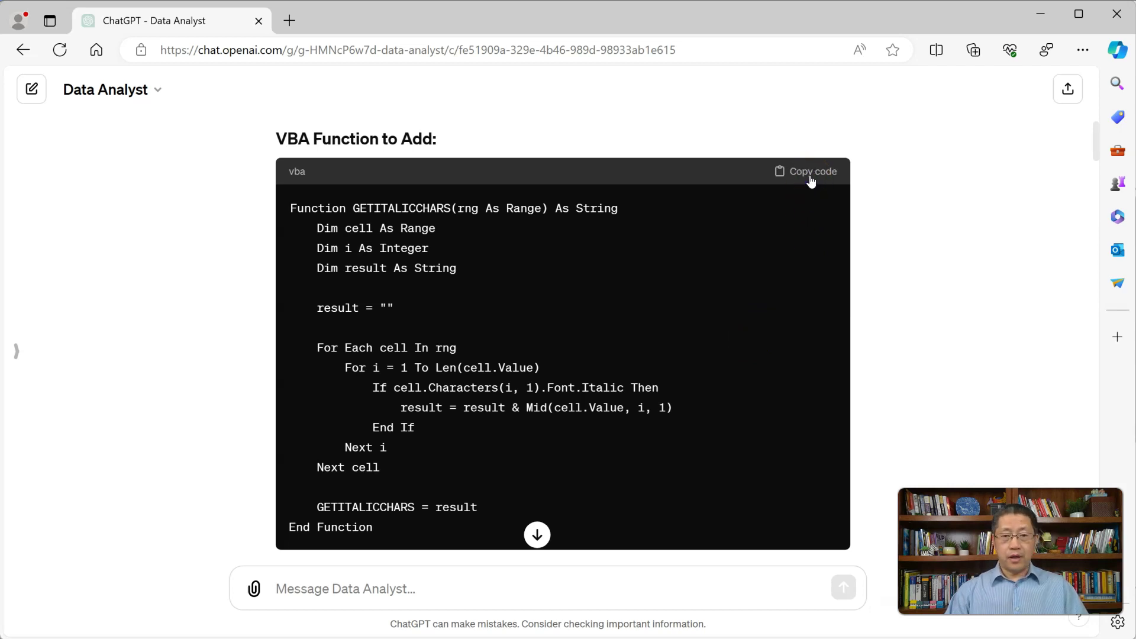
{"action": "key", "text": "alt+Tab"}
{"action": "left_click", "coordinate": [789, 290]}
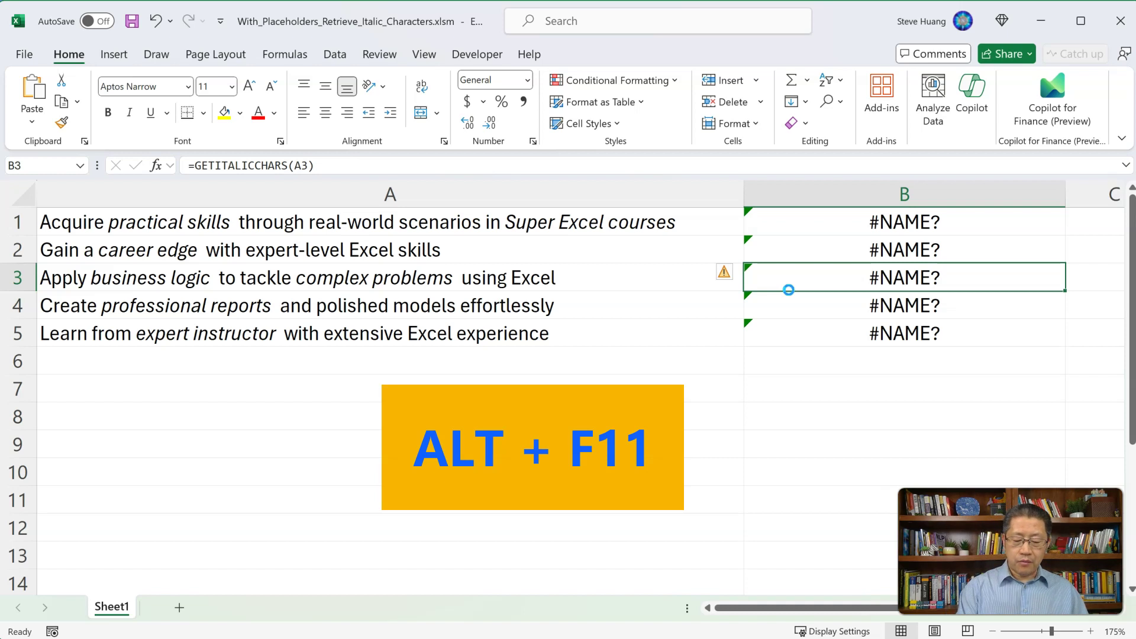
Step: In the VBA editor, insert a new module and paste the GETITALICCHARS function into Module1
{"action": "key", "text": "alt+F11"}
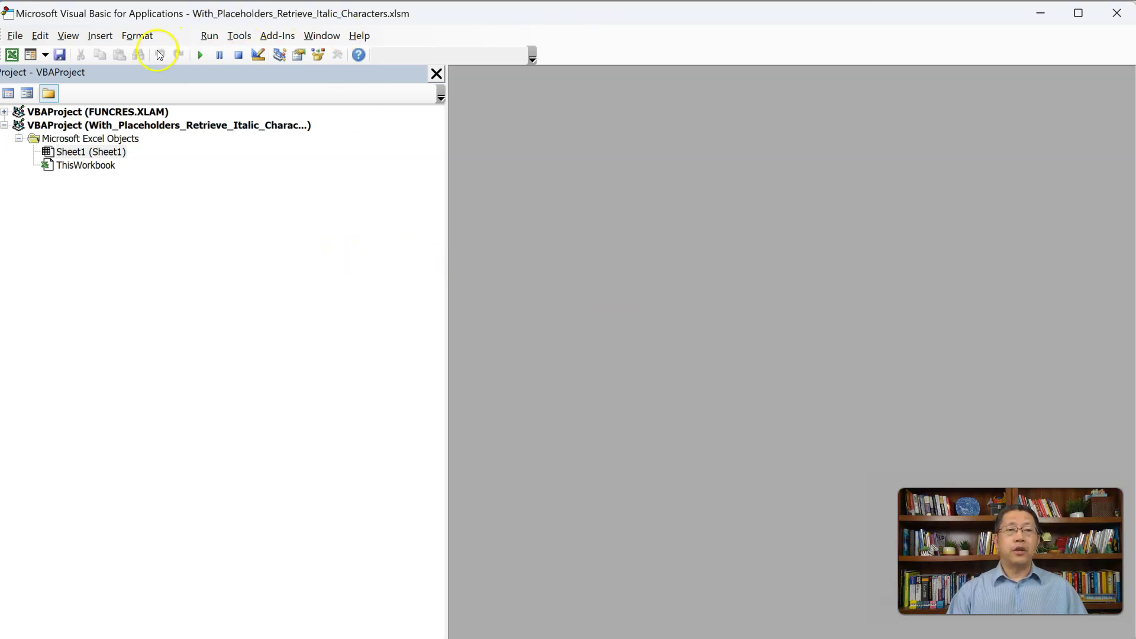
{"action": "left_click", "coordinate": [108, 38]}
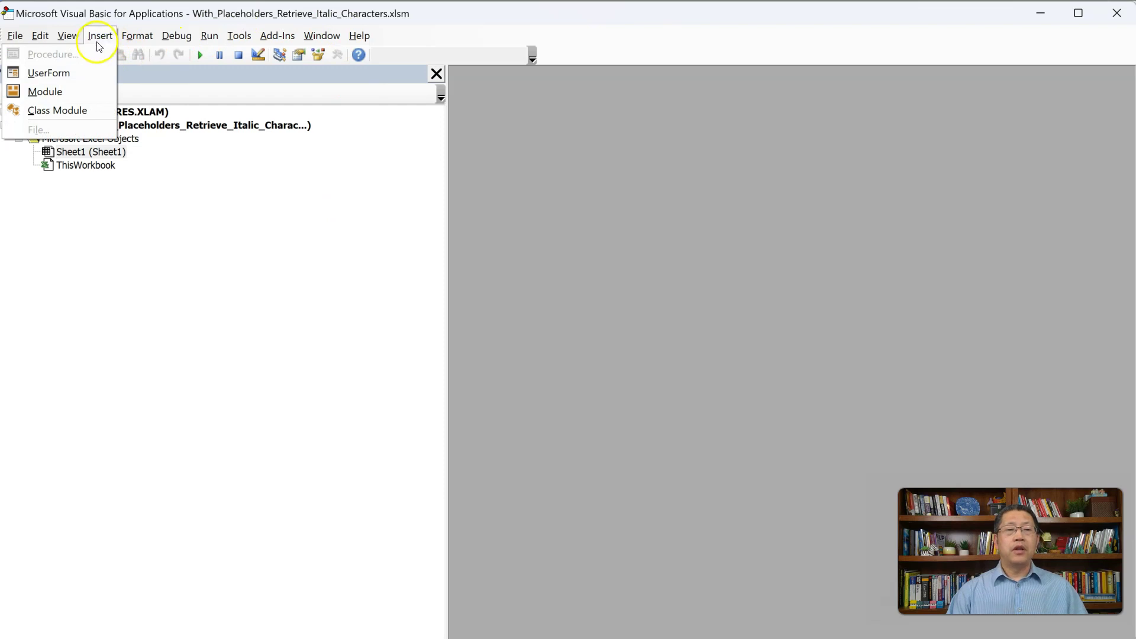
{"action": "left_click", "coordinate": [72, 99]}
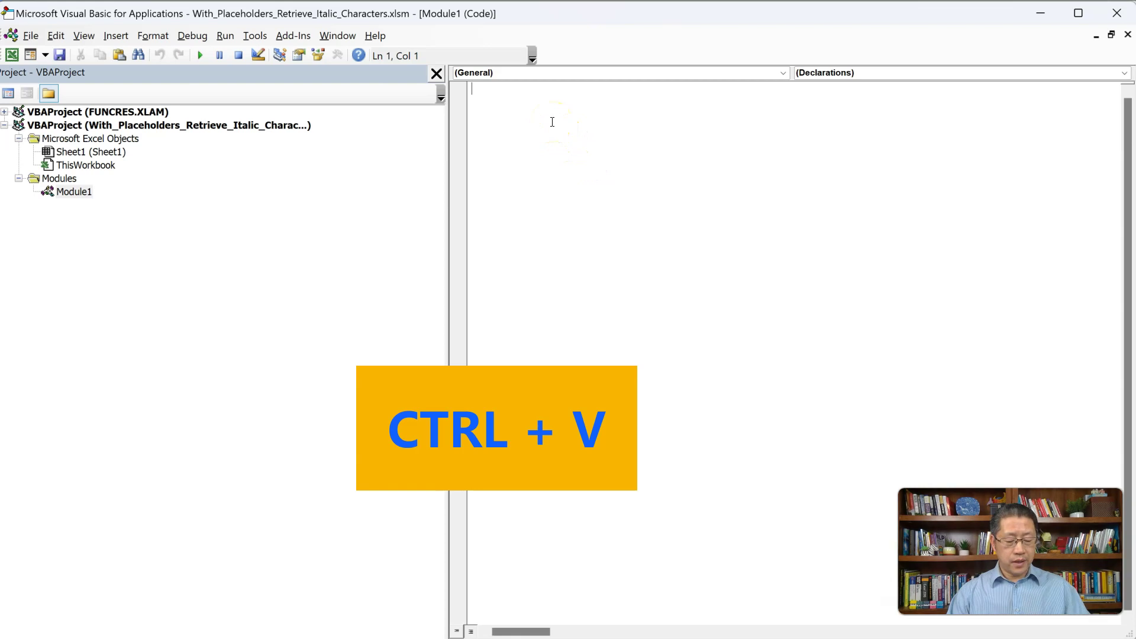
{"action": "key", "text": "ctrl+v"}
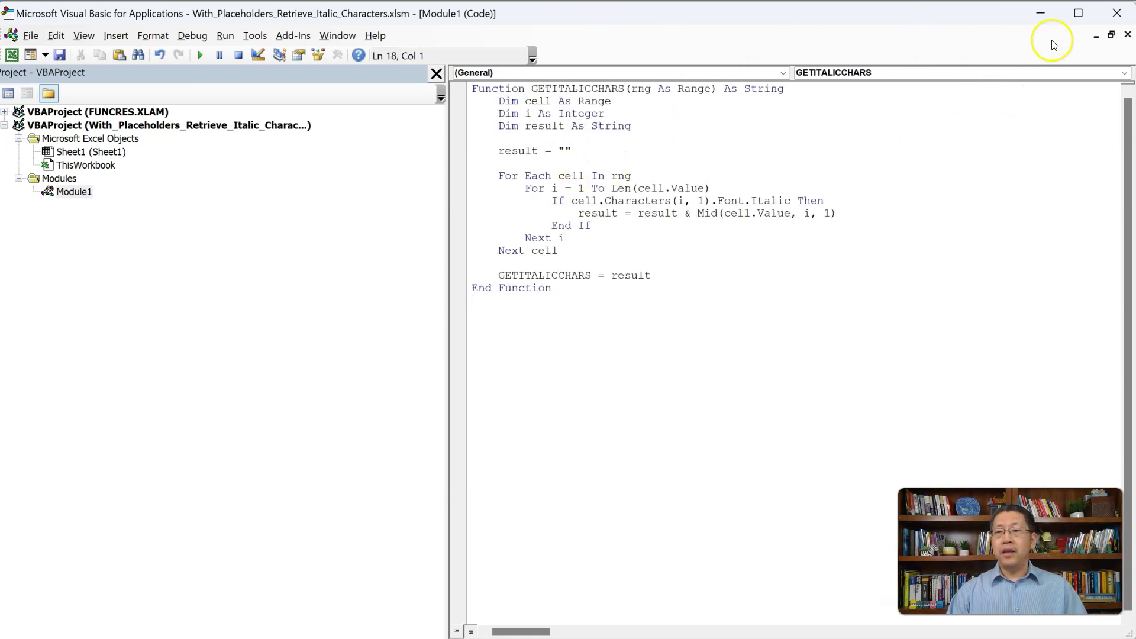
Step: Close the VBA editor and re-commit the B1 formula so B1:B5 show the italic phrases
{"action": "left_click", "coordinate": [1117, 18]}
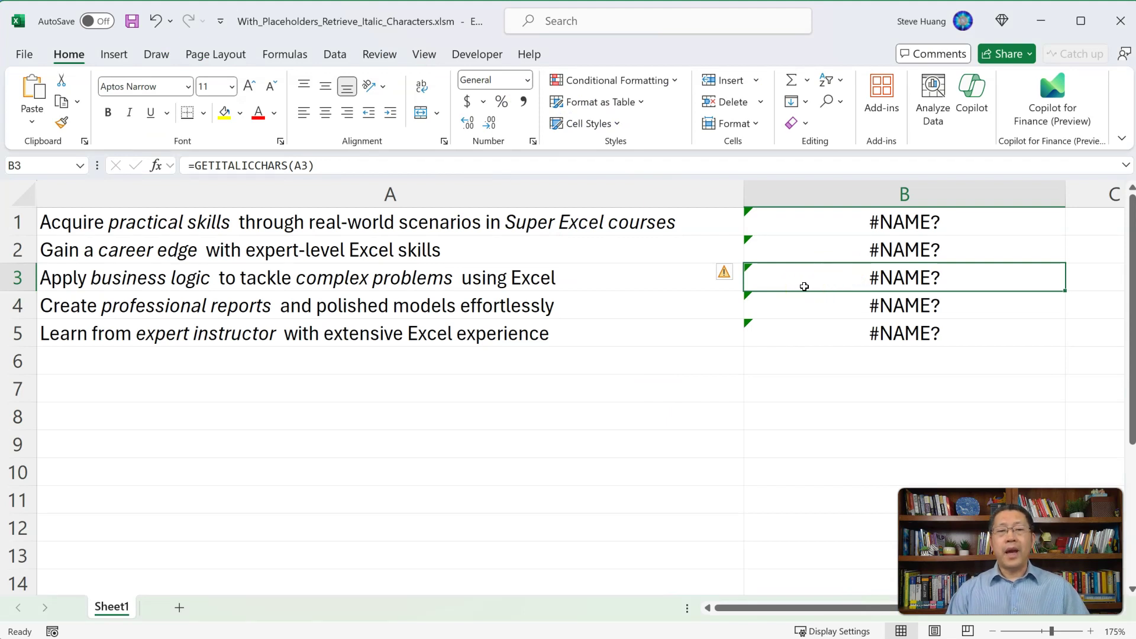
{"action": "double_click", "coordinate": [844, 224]}
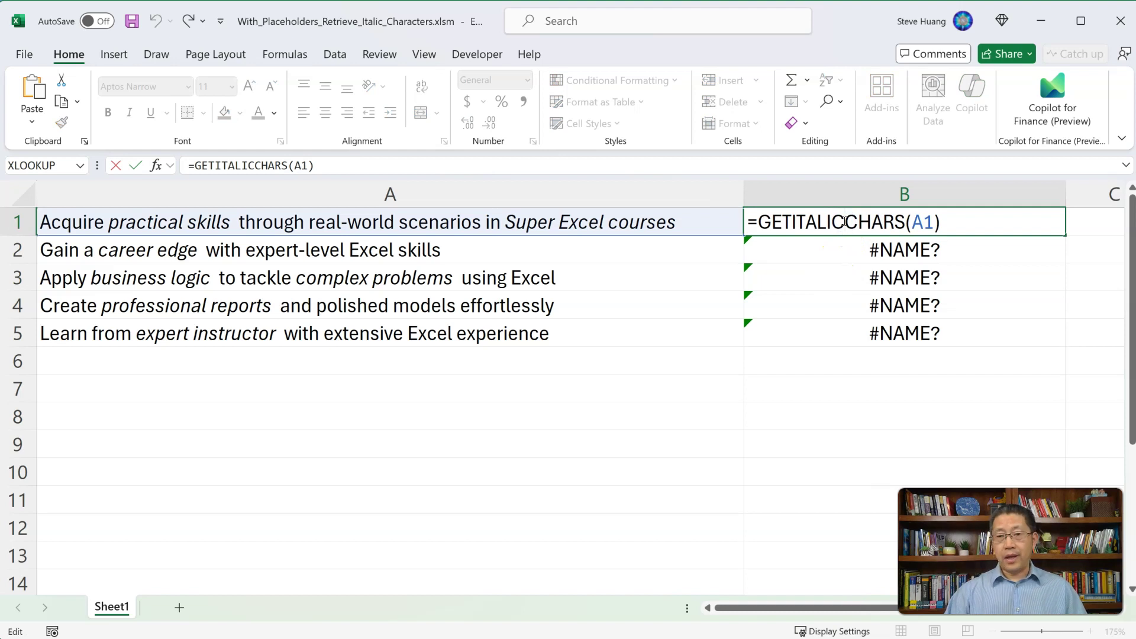
{"action": "key", "text": "Return"}
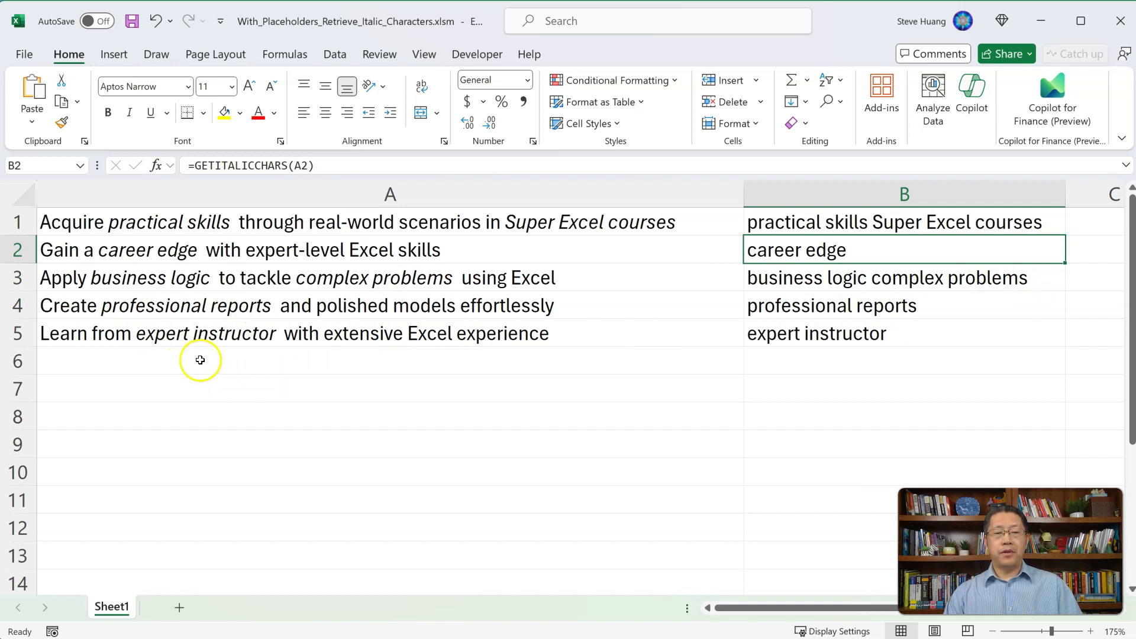
{"action": "key", "text": "Left"}
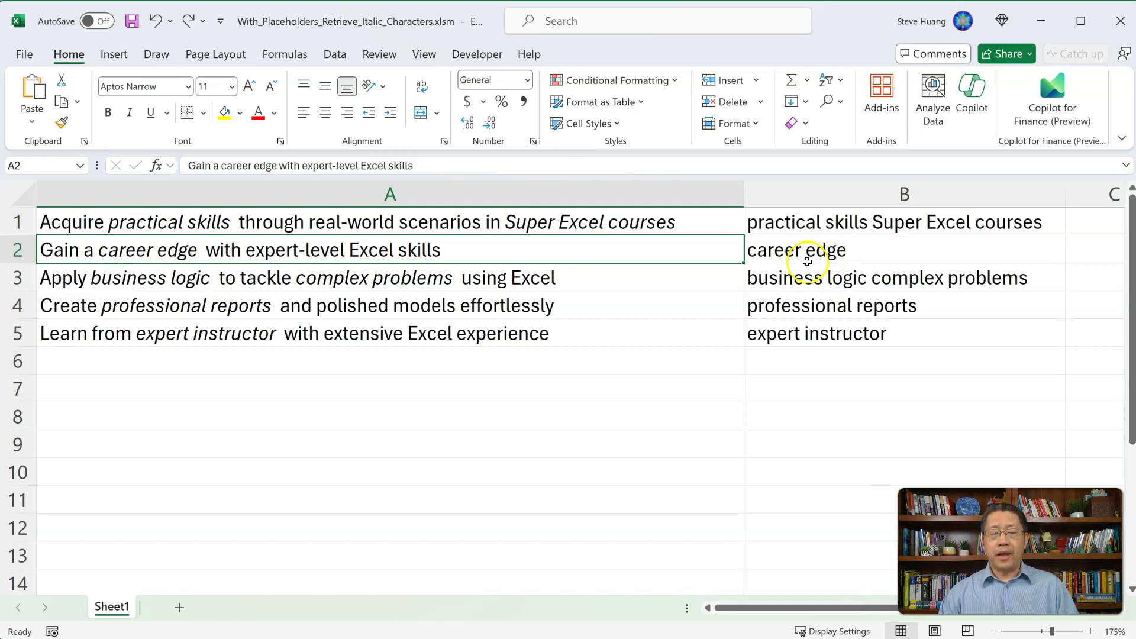
{"action": "key", "text": "space"}
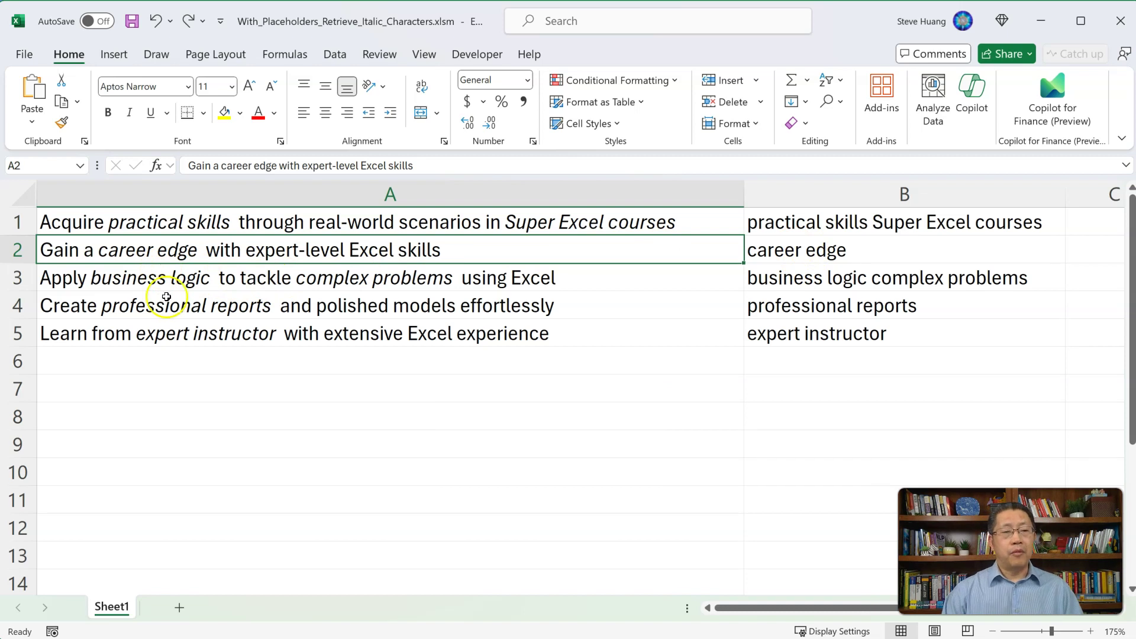
Step: Un-italicize the space after 'career' in A2, making B2 return 'careeredge'
{"action": "double_click", "coordinate": [156, 254]}
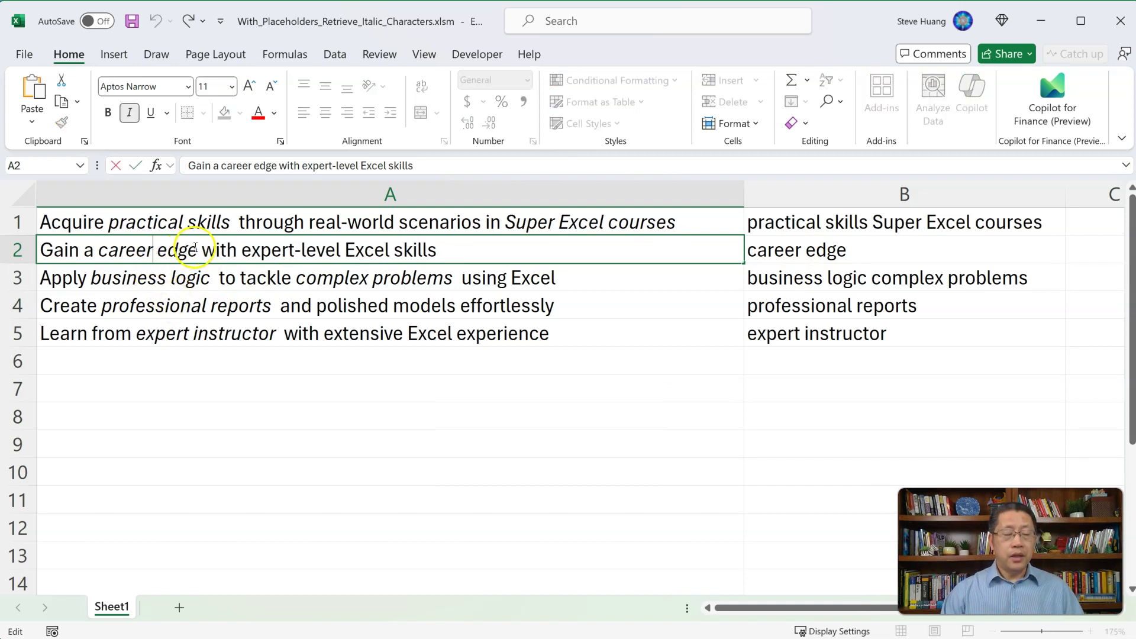
{"action": "key", "text": "shift+Right"}
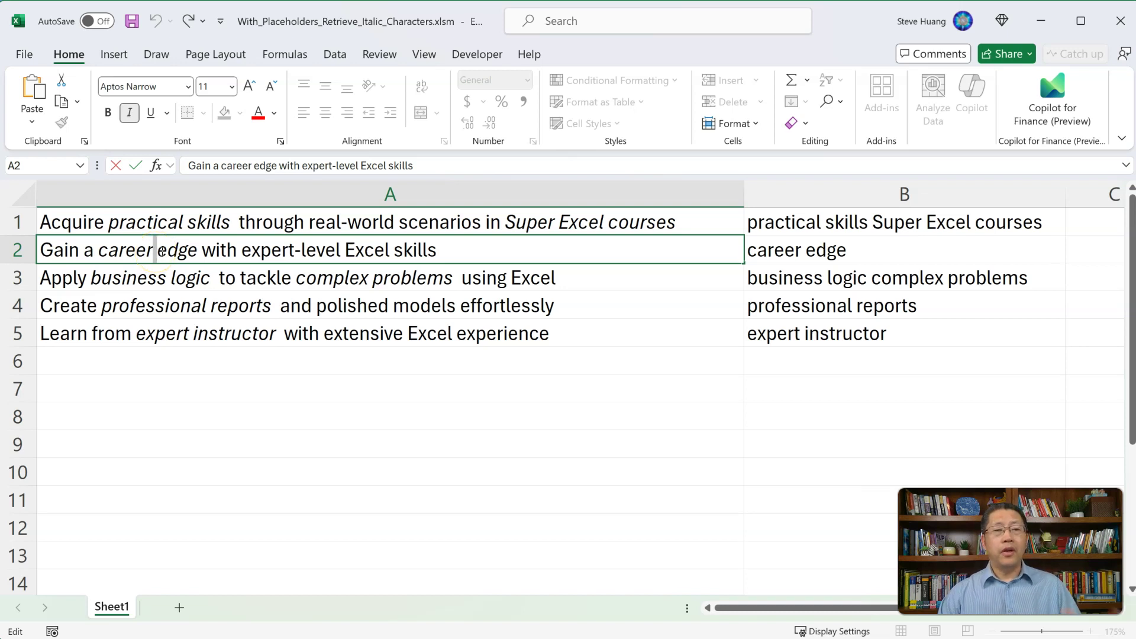
{"action": "left_click", "coordinate": [131, 113]}
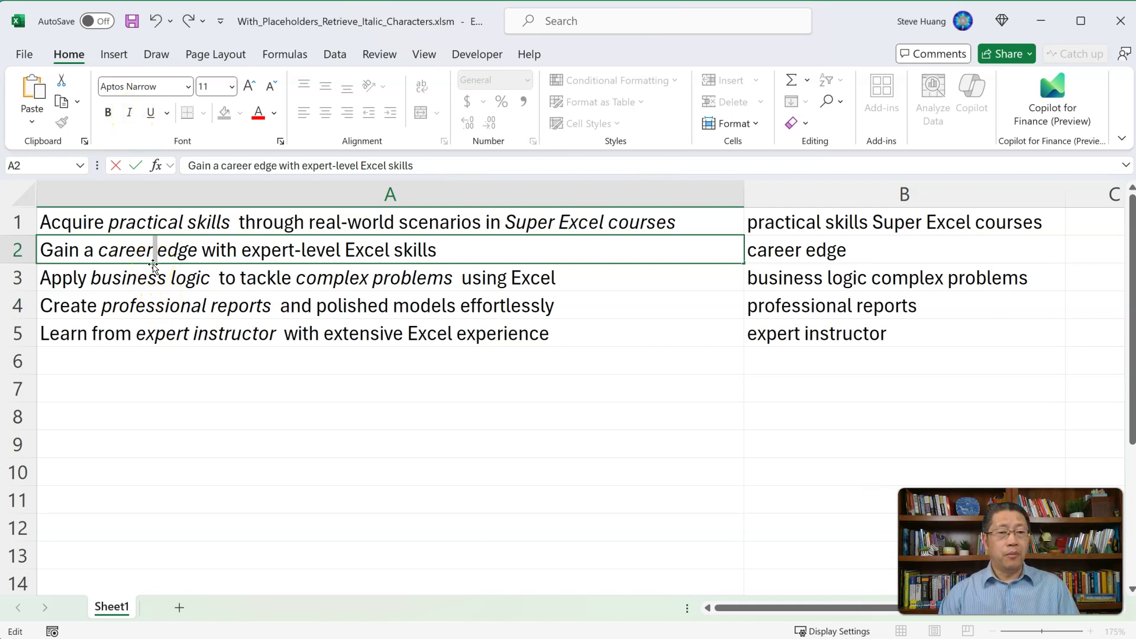
{"action": "left_click", "coordinate": [157, 253]}
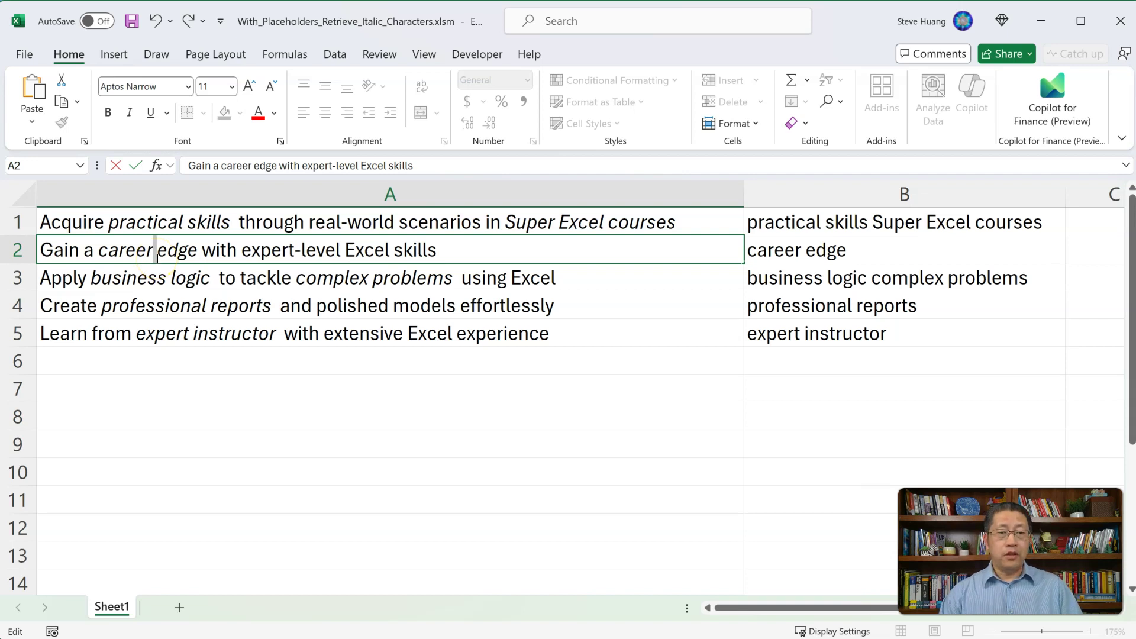
{"action": "left_click", "coordinate": [158, 256]}
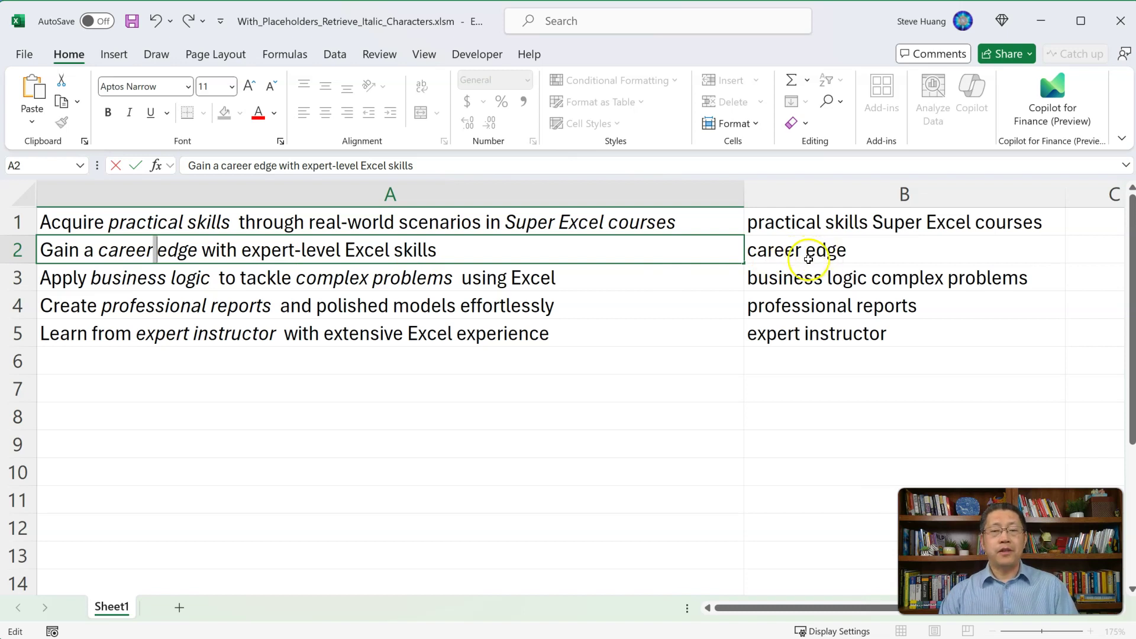
{"action": "key", "text": "Return"}
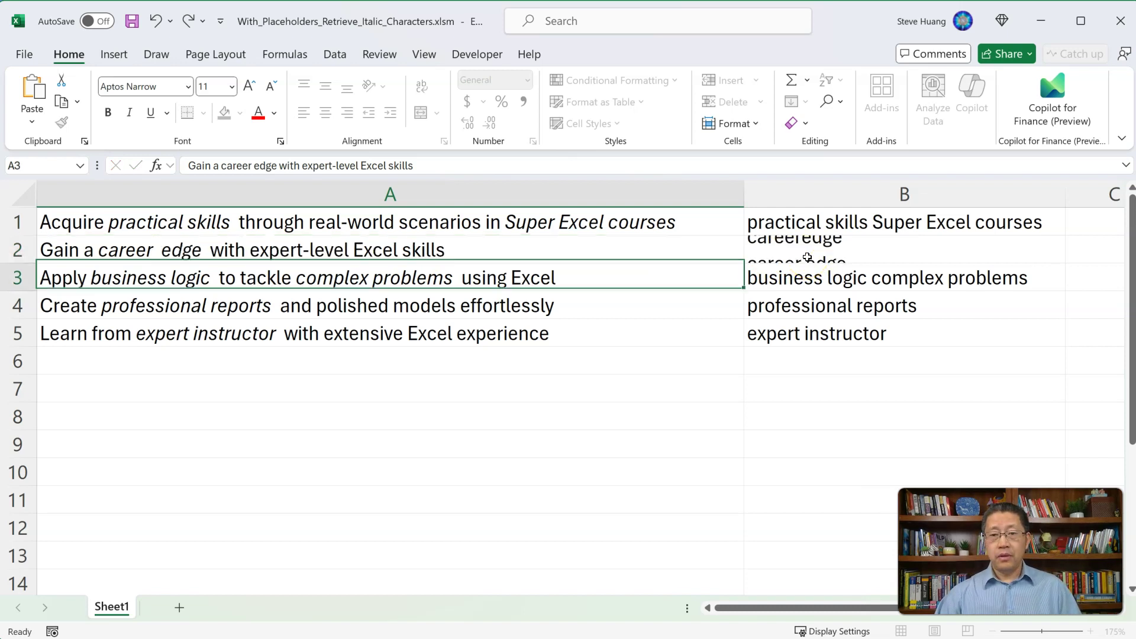